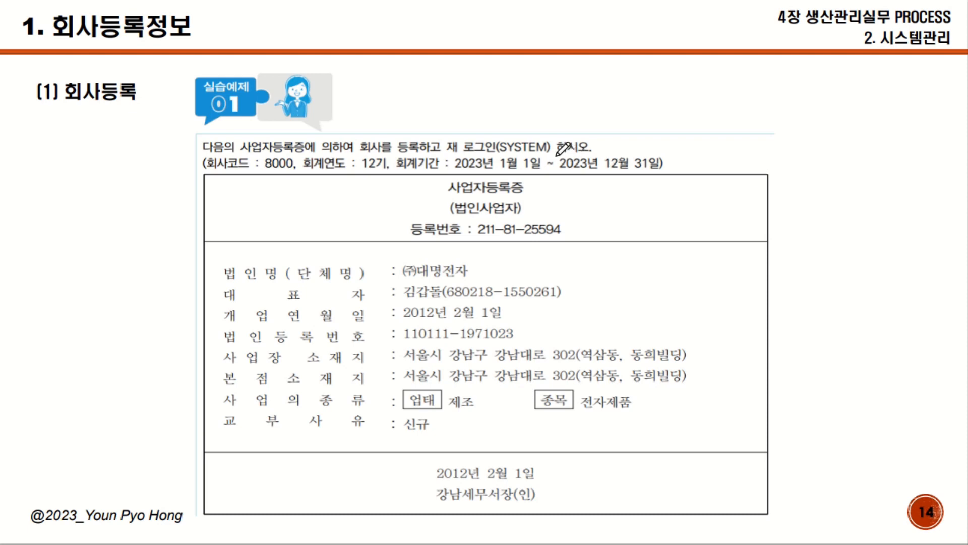
# Step: Mark SYSTEM, 8000, the opening date, 2023년, 12기, 강남세무서장, 사업자등록증 and 법인 in red on the slide
pyautogui.moveTo(558, 155); pyautogui.dragTo(497, 155)
pyautogui.moveTo(291, 178)
pyautogui.mouseDown()
pyautogui.moveTo(264, 175)
pyautogui.moveTo(297, 157)
pyautogui.moveTo(292, 176)
pyautogui.mouseUp()
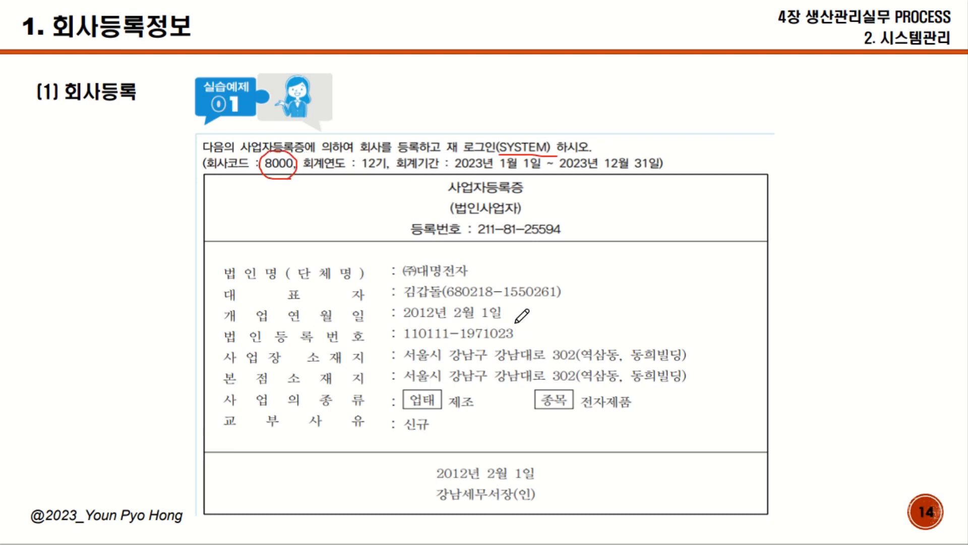
pyautogui.moveTo(516, 319); pyautogui.dragTo(403, 319)
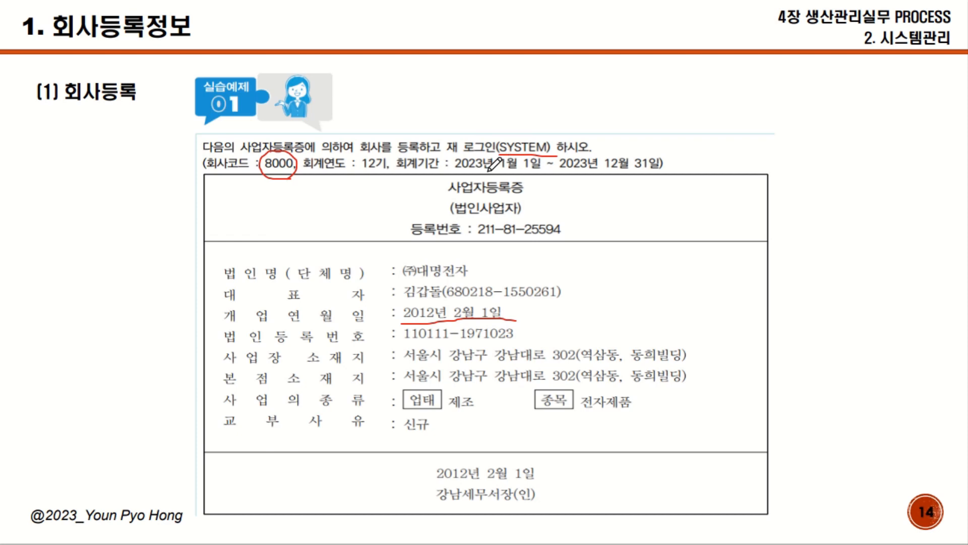
pyautogui.moveTo(488, 170)
pyautogui.mouseDown()
pyautogui.moveTo(454, 161)
pyautogui.moveTo(487, 160)
pyautogui.mouseUp()
pyautogui.moveTo(392, 171)
pyautogui.mouseDown()
pyautogui.moveTo(368, 171)
pyautogui.moveTo(393, 169)
pyautogui.mouseUp()
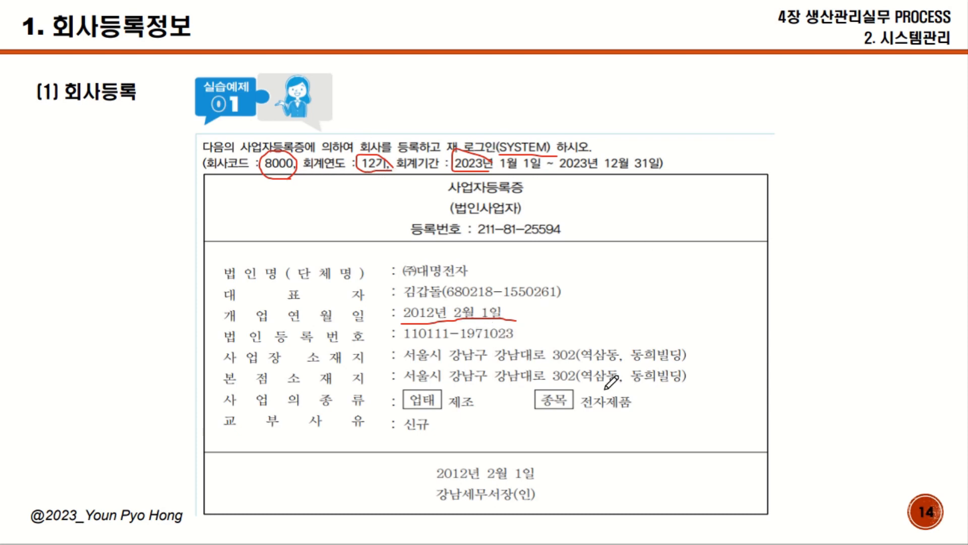
pyautogui.moveTo(541, 510); pyautogui.dragTo(441, 512)
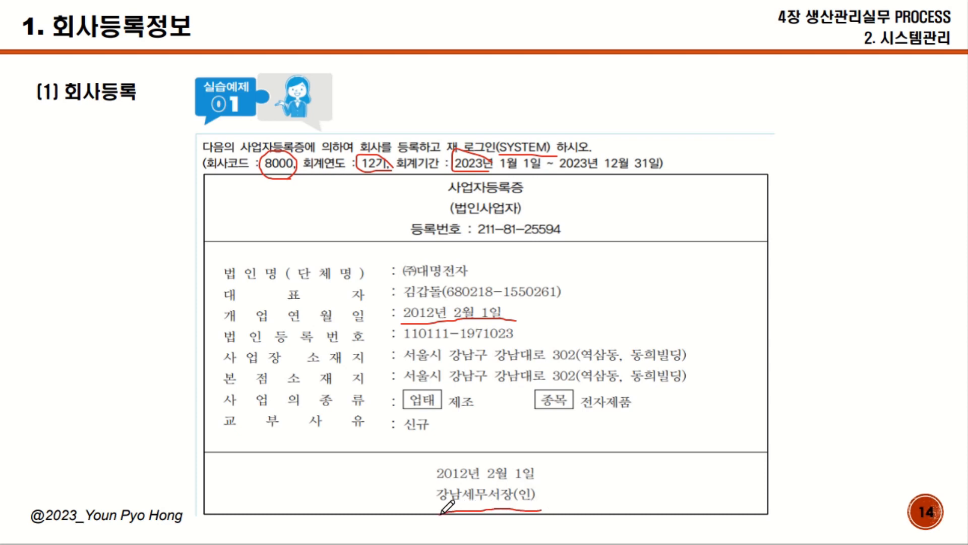
pyautogui.moveTo(523, 192); pyautogui.dragTo(449, 194)
pyautogui.moveTo(483, 215)
pyautogui.mouseDown()
pyautogui.moveTo(461, 214)
pyautogui.moveTo(473, 214)
pyautogui.mouseUp()
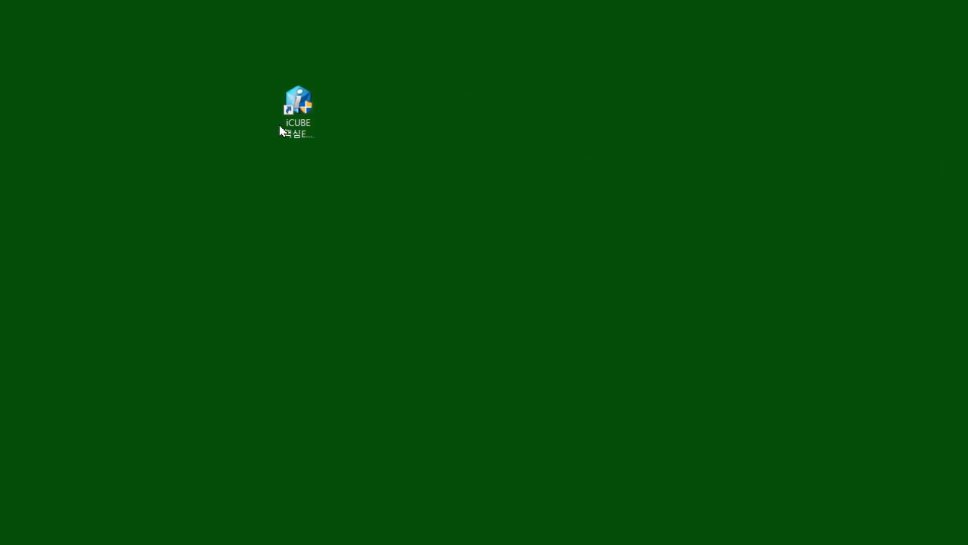
# Step: Launch iCUBE 핵심ERP 2023 from the desktop shortcut and approve the User Account Control prompt
pyautogui.doubleClick(309, 135)
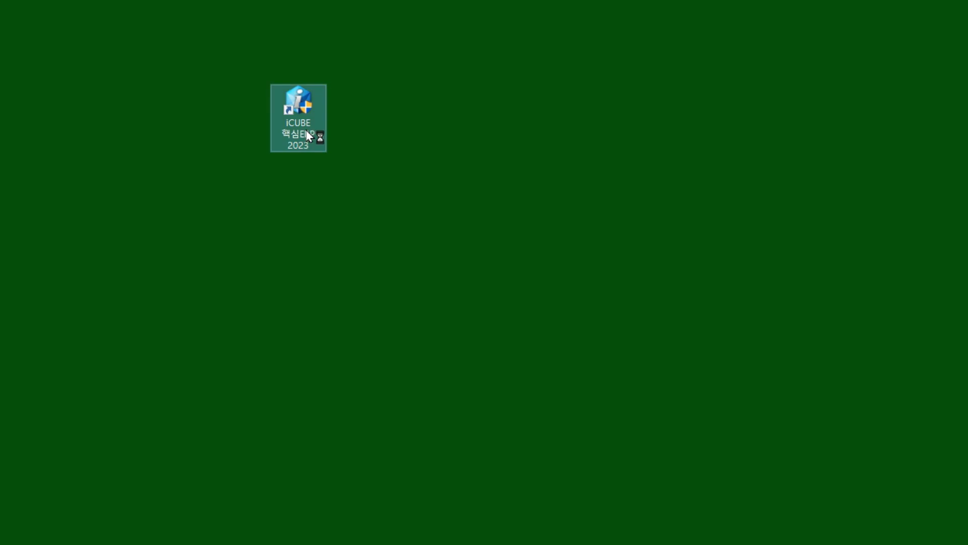
pyautogui.moveTo(953, 165); pyautogui.dragTo(547, 186)
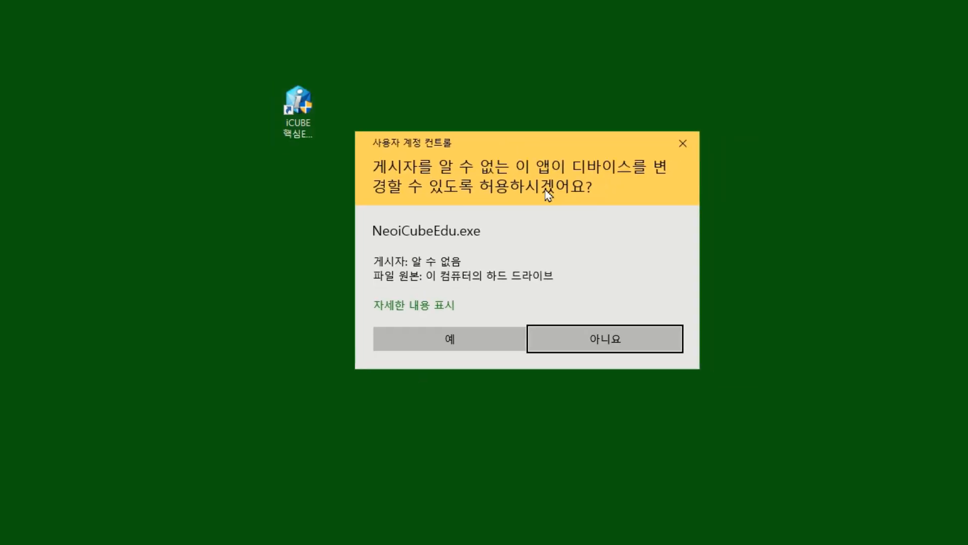
pyautogui.click(477, 348)
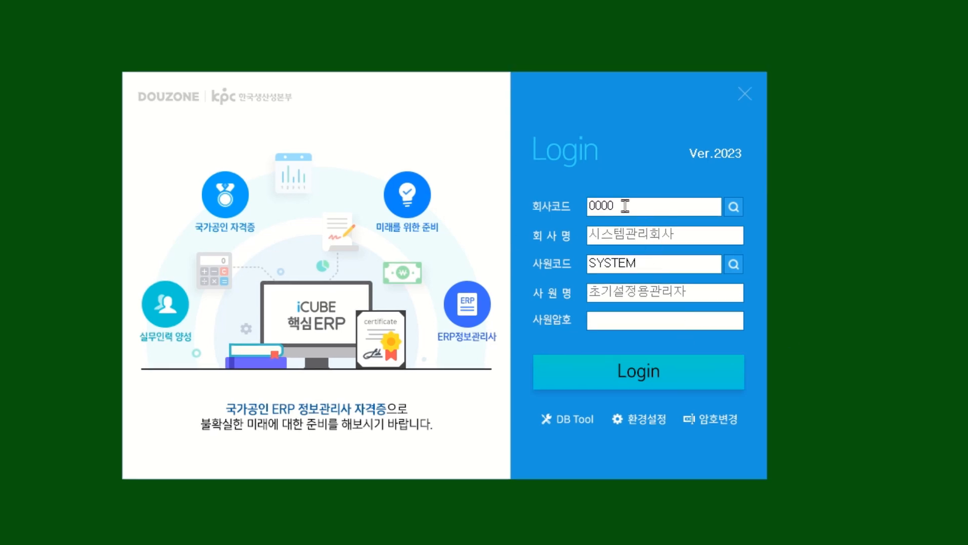
# Step: Log in with company code 0000, employee SYSTEM chosen from the lookup, and the account password
pyautogui.moveTo(625, 206); pyautogui.dragTo(589, 205)
pyautogui.write('0000')
pyautogui.press('Return')
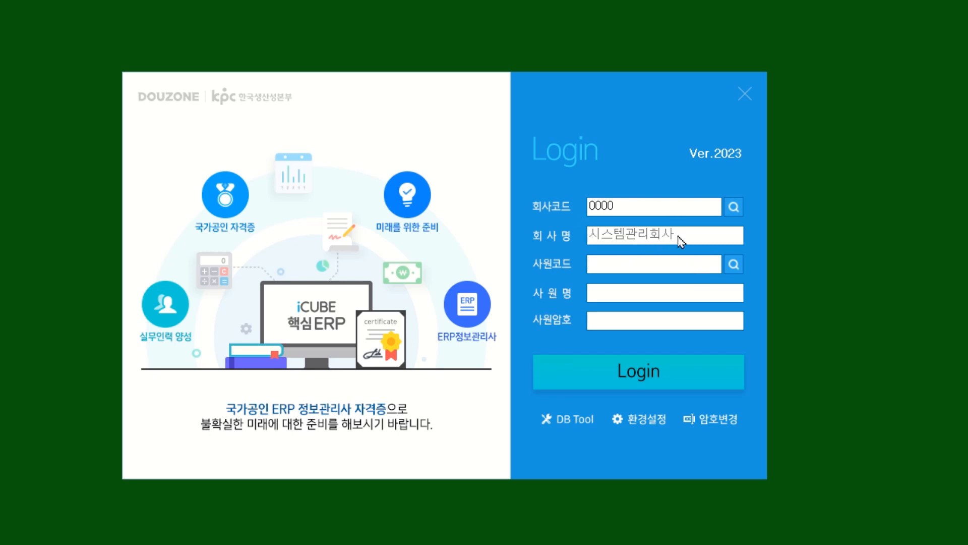
pyautogui.click(734, 266)
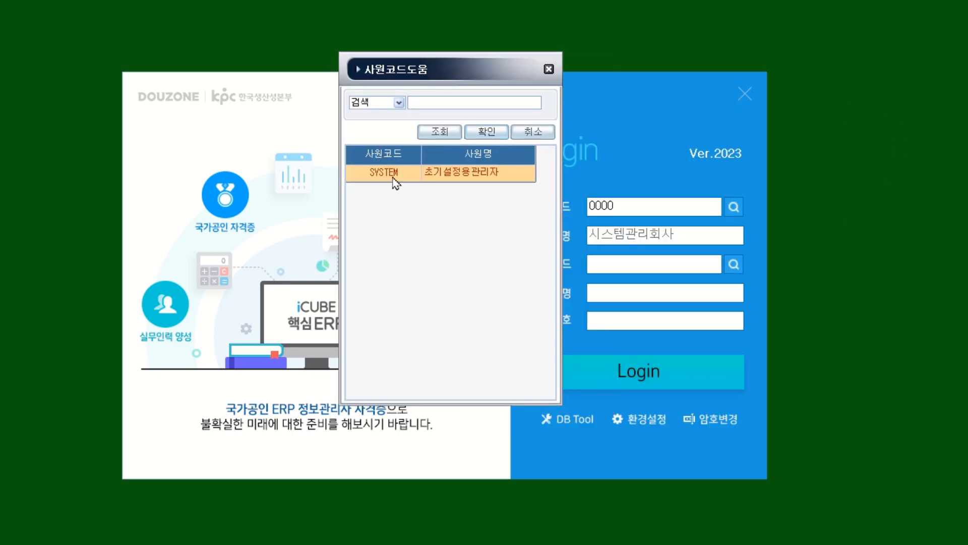
pyautogui.doubleClick(466, 178)
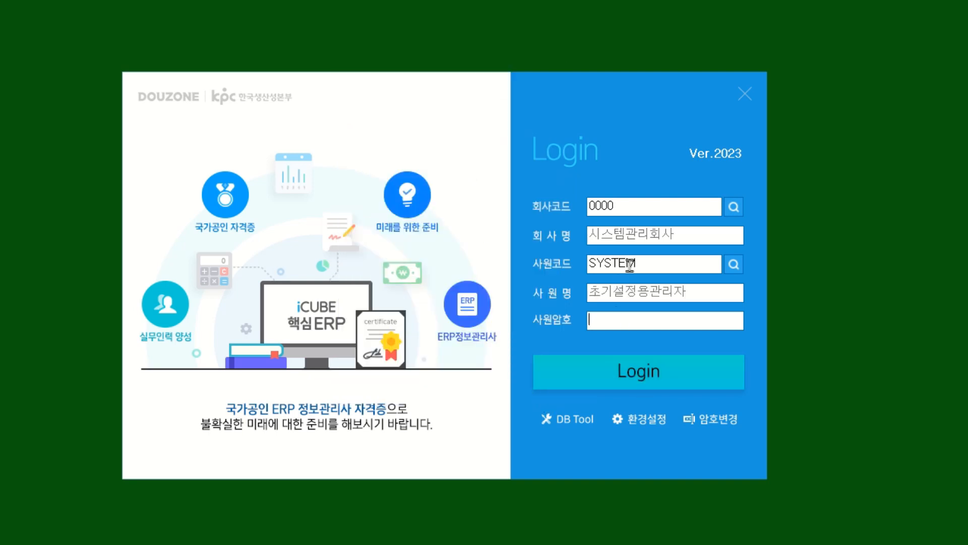
pyautogui.click(648, 265)
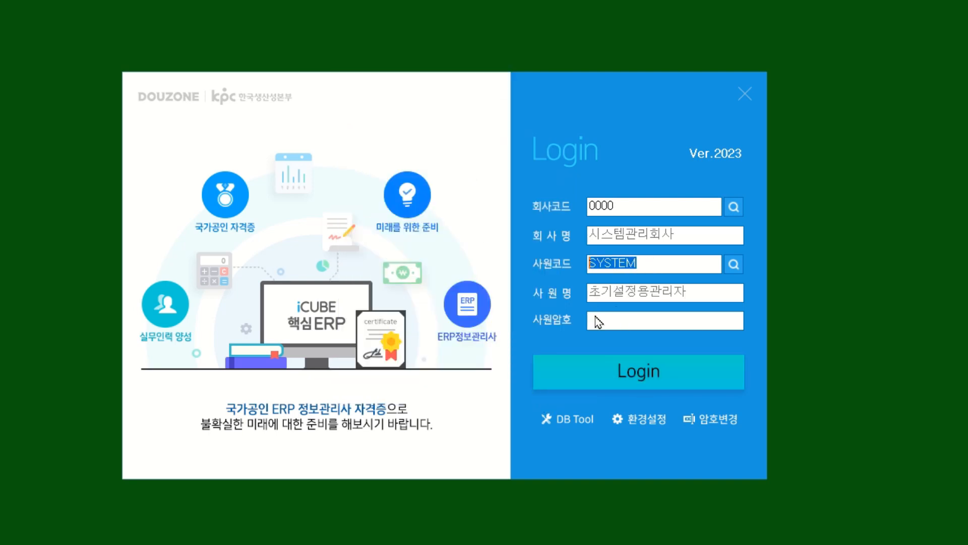
pyautogui.click(601, 321)
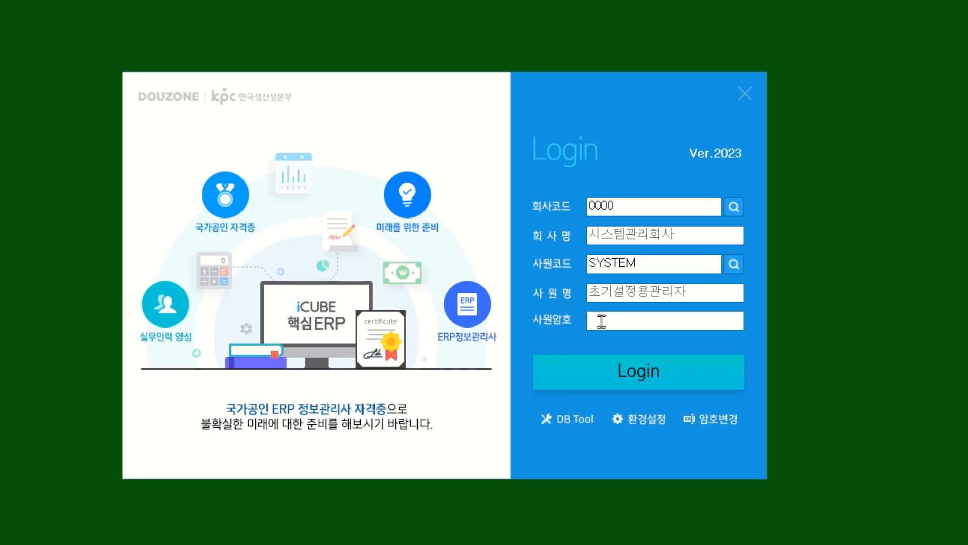
pyautogui.write('*******')
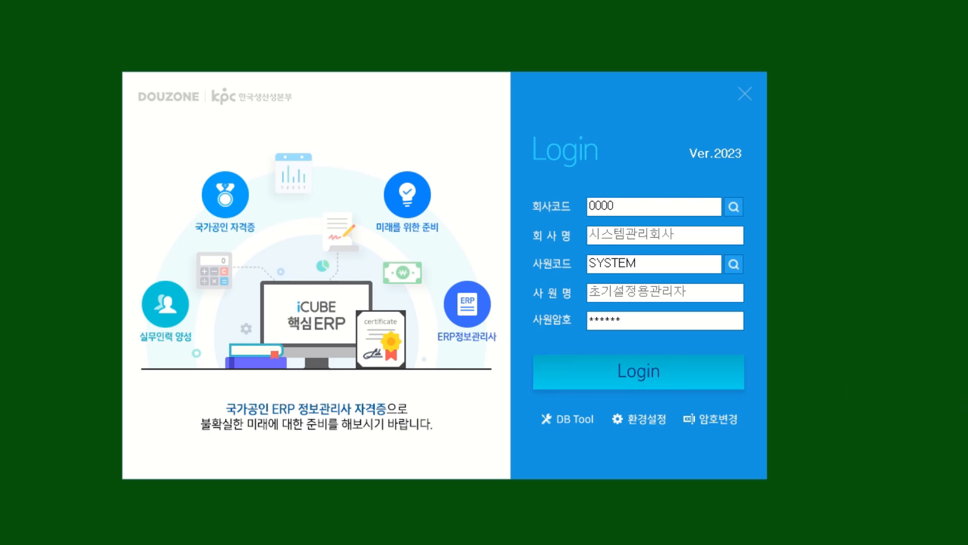
pyautogui.press('Return')
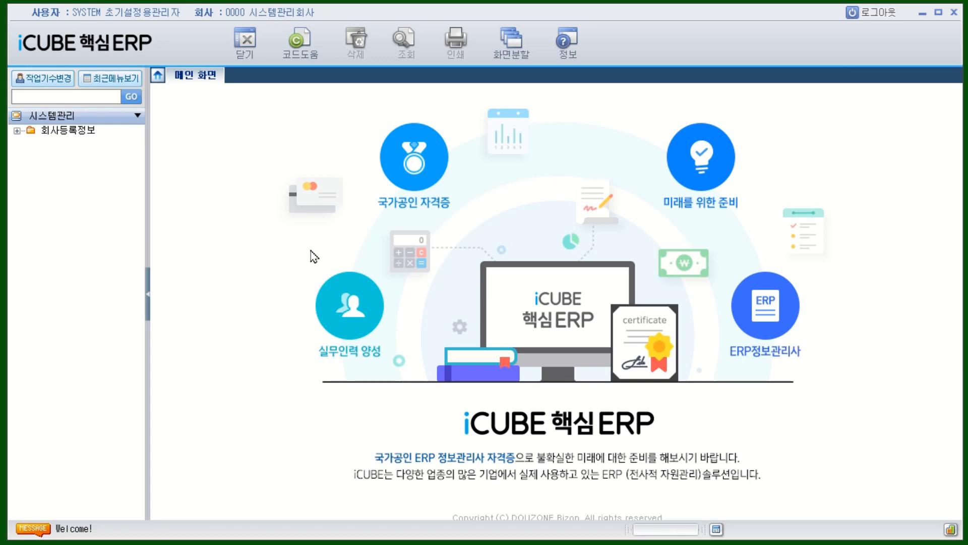
# Step: Expand 회사등록정보 in the menu tree and open the 회사등록 screen
pyautogui.click(75, 132)
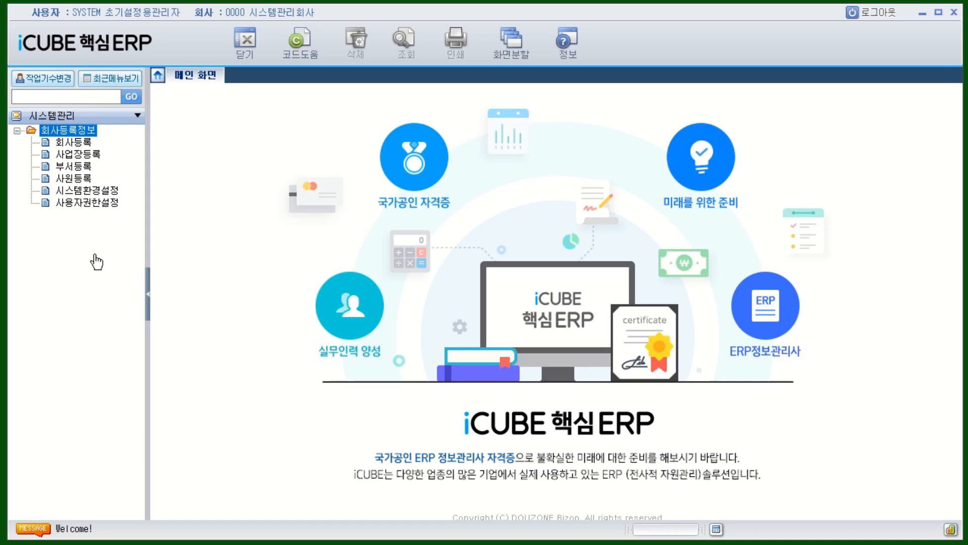
pyautogui.click(85, 146)
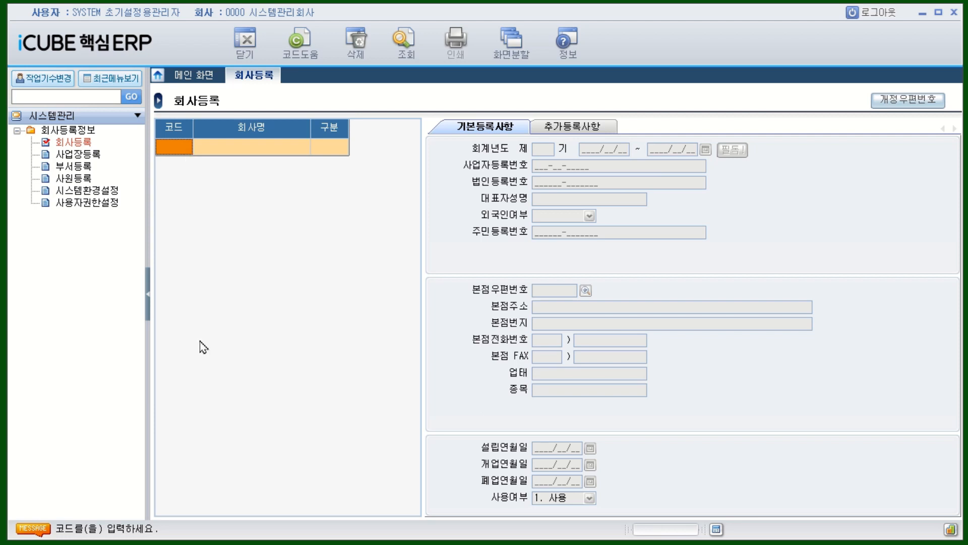
# Step: Add company code 8000 named (주)대명전자 with 구분 set to 0. 법인
pyautogui.write('8000')
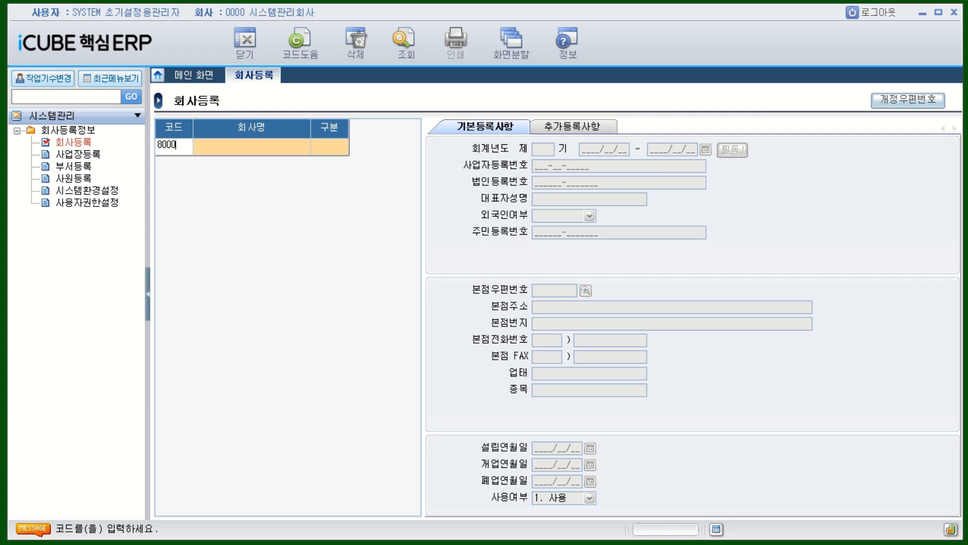
pyautogui.press('Return')
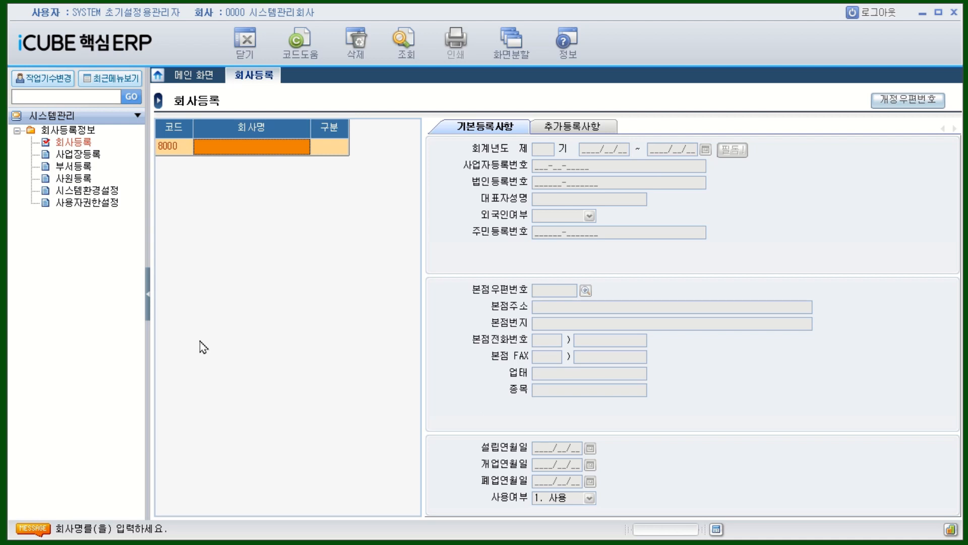
pyautogui.write('(')
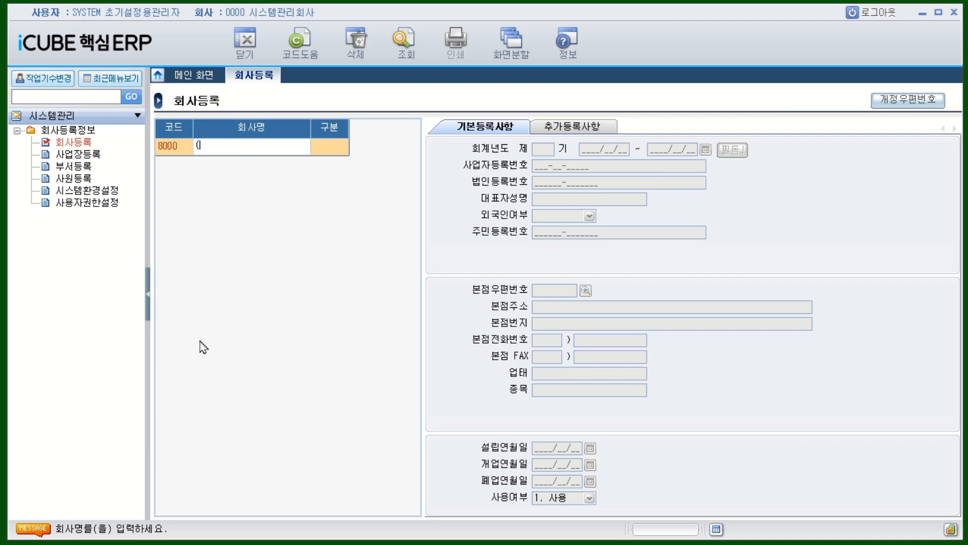
pyautogui.write('주')
pyautogui.write(')내')
pyautogui.write('명전')
pyautogui.write('자')
pyautogui.press('Return')
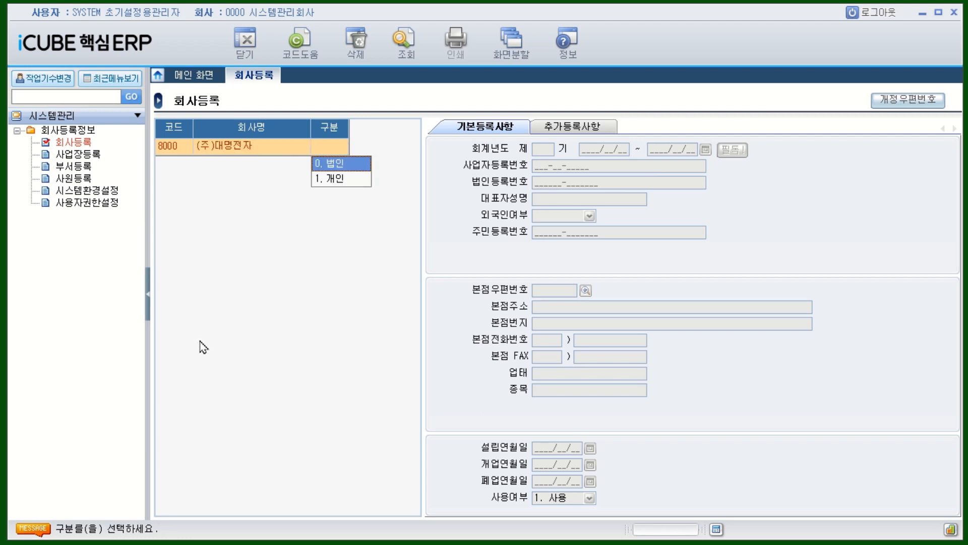
pyautogui.click(335, 166)
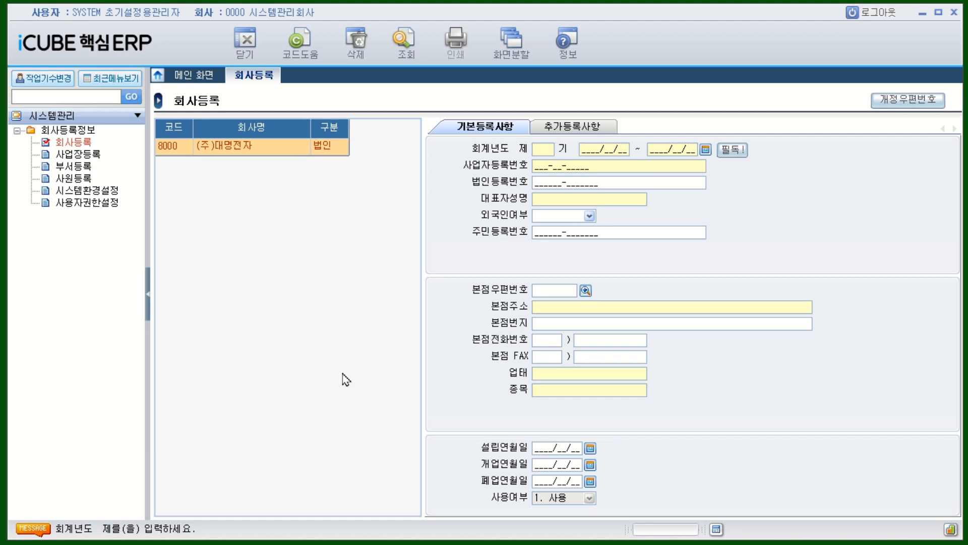
# Step: Enter fiscal term 12 with the period 2023/01/01 to 2023/12/31
pyautogui.write('12')
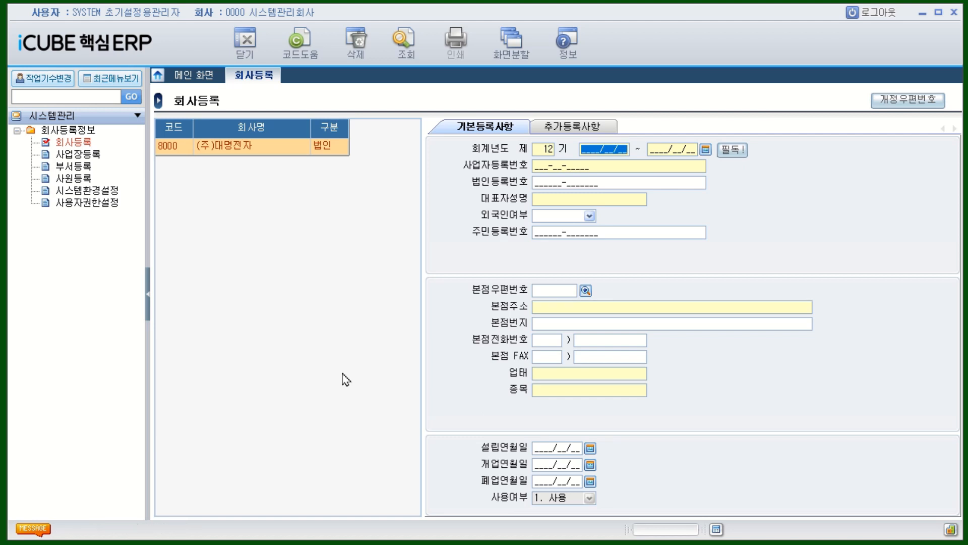
pyautogui.write('20230101')
pyautogui.press('Return')
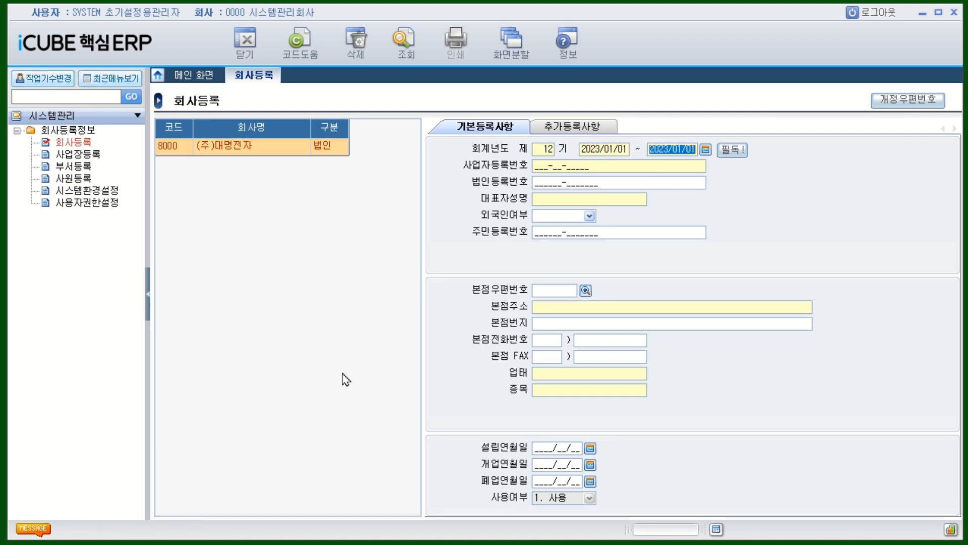
pyautogui.write('20231231')
pyautogui.press('Return')
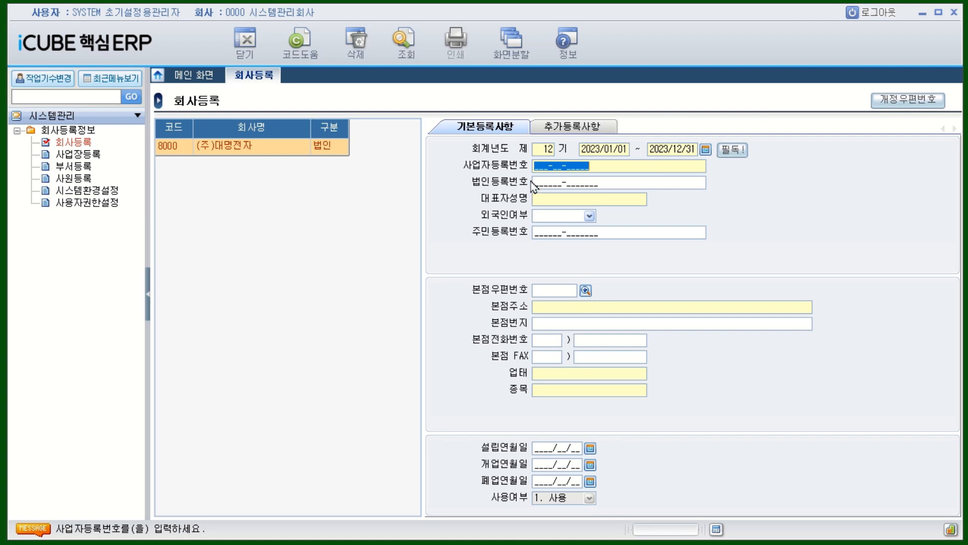
# Step: Enter the company's business registration number, correcting its last digit, and the corporate registration number
pyautogui.click(538, 162)
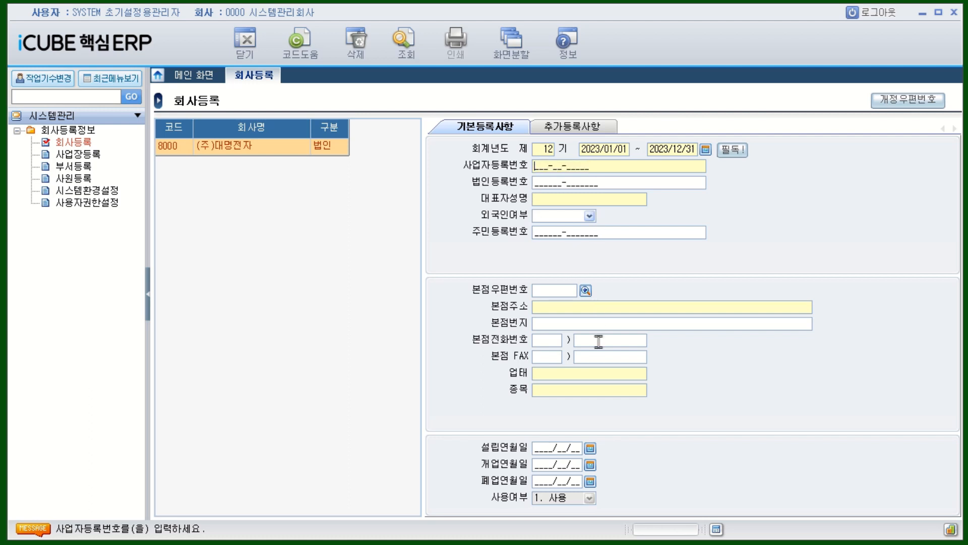
pyautogui.write('5')
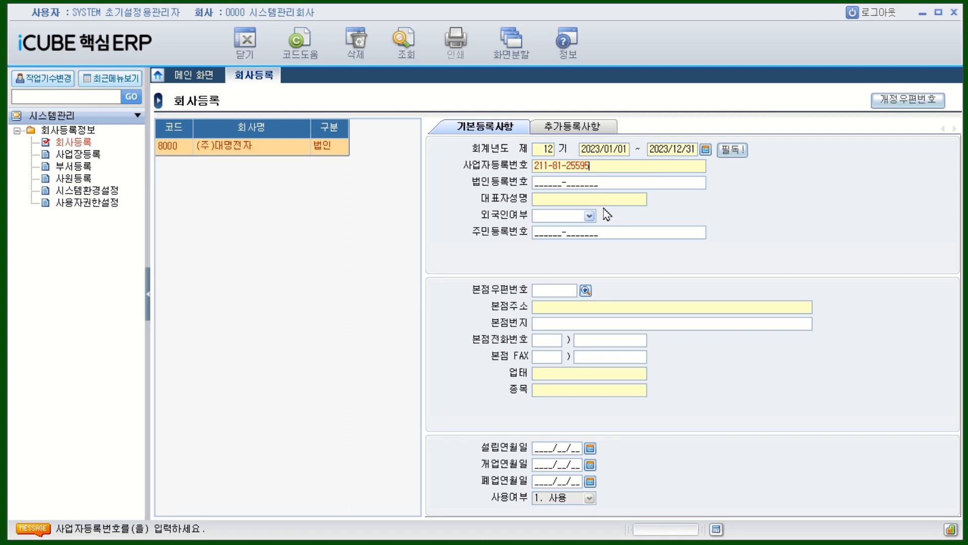
pyautogui.press('BackSpace')
pyautogui.write('4')
pyautogui.press('Return')
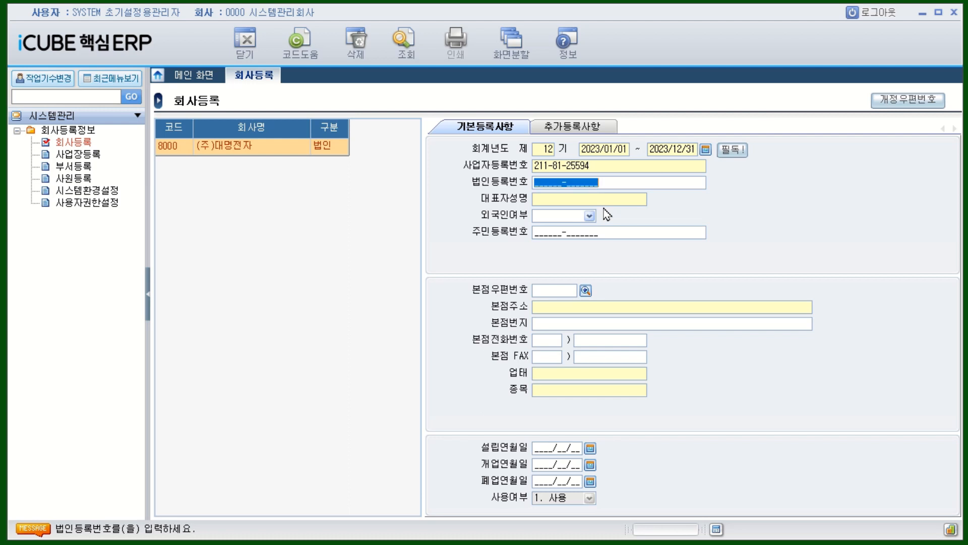
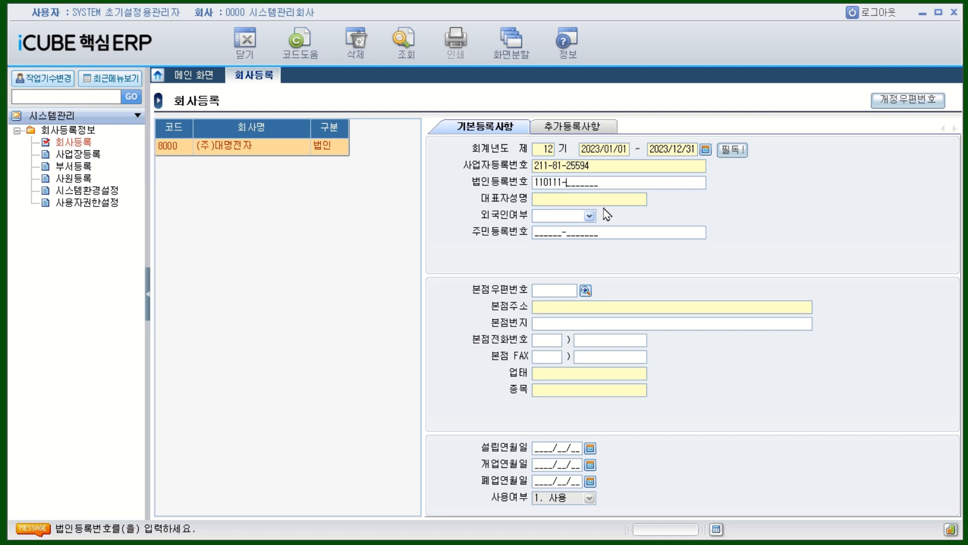
pyautogui.press('Return')
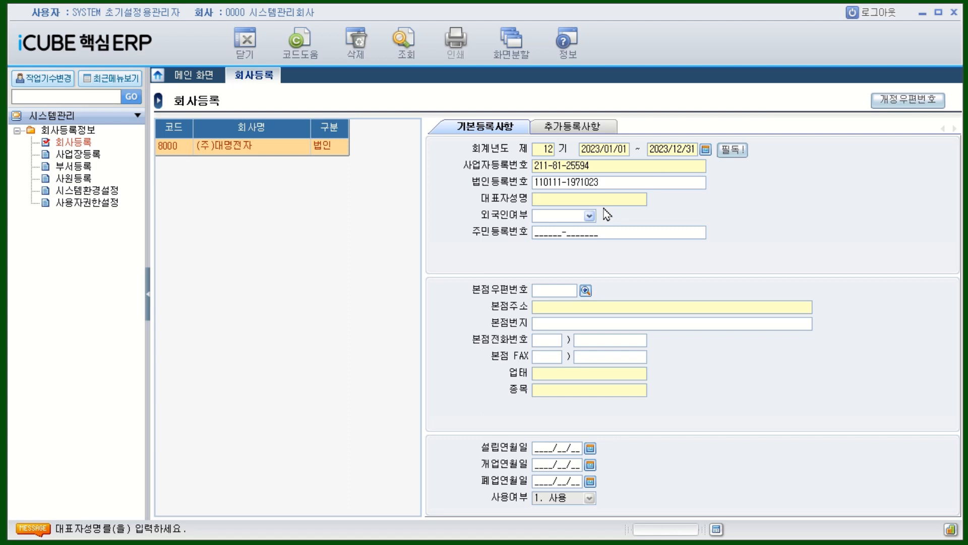
# Step: Enter the representative's name, set 외국인여부 to 0. 내국인, and type the resident registration number
pyautogui.write('김ㄱㅏㅂㄷㅗㄹ')
pyautogui.press('Return')
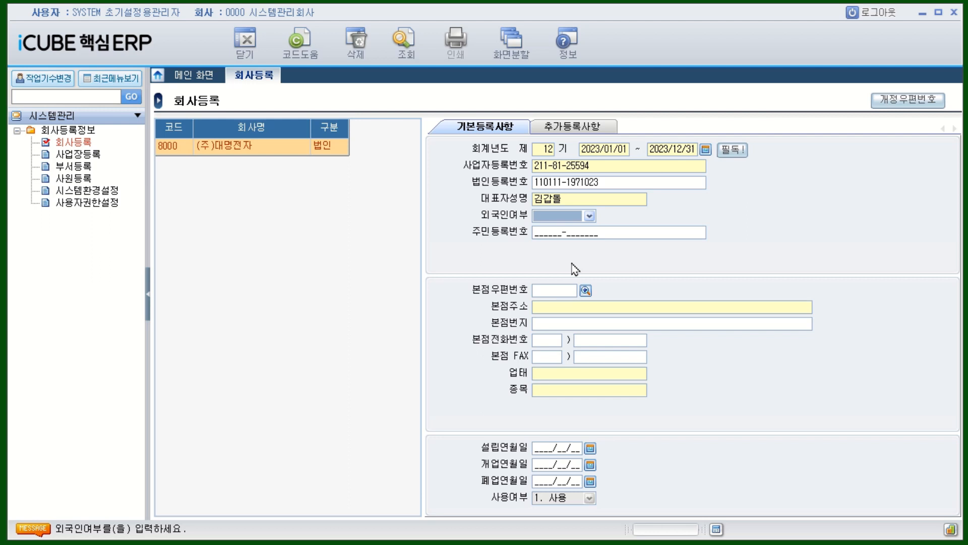
pyautogui.click(590, 217)
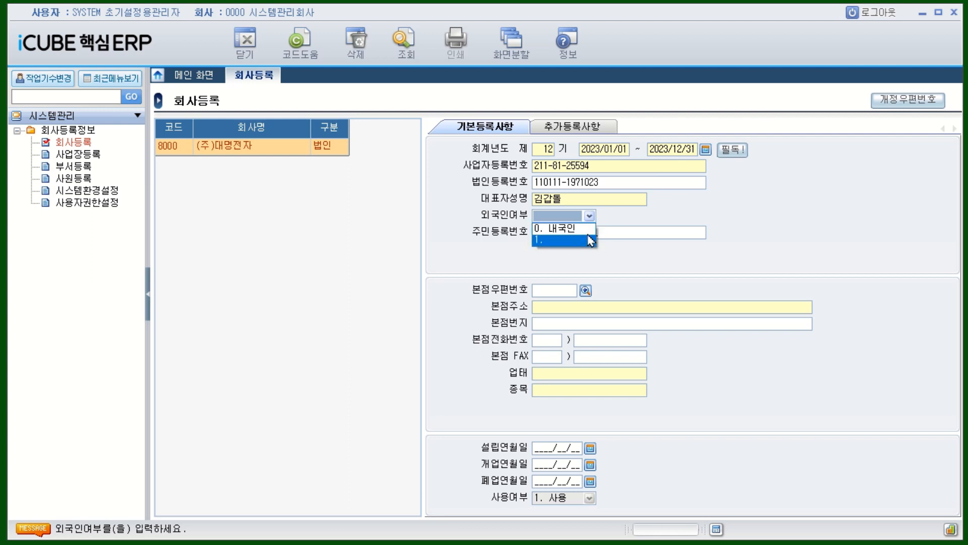
pyautogui.click(560, 228)
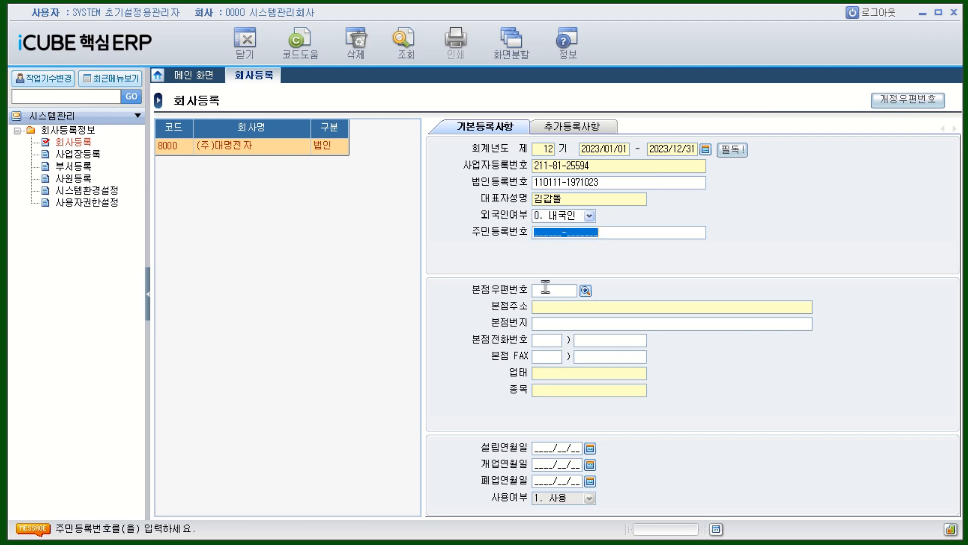
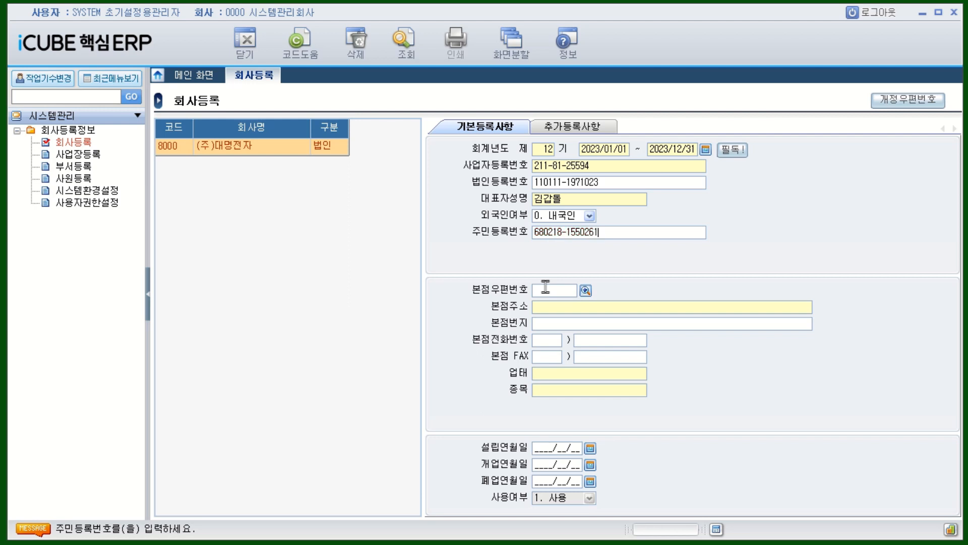
pyautogui.click(546, 287)
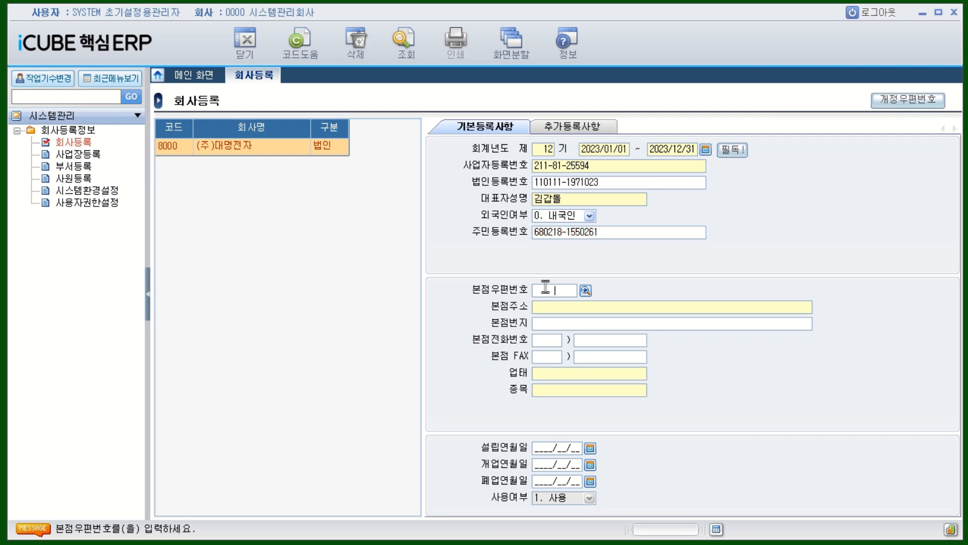
# Step: Search head-office postcodes in 서울특별시 with the search word 강남
pyautogui.click(586, 293)
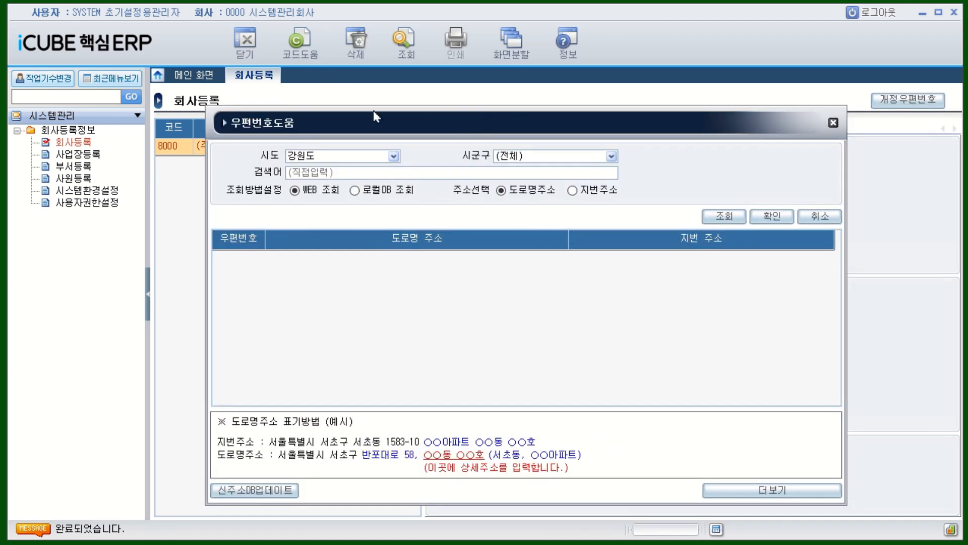
pyautogui.click(394, 157)
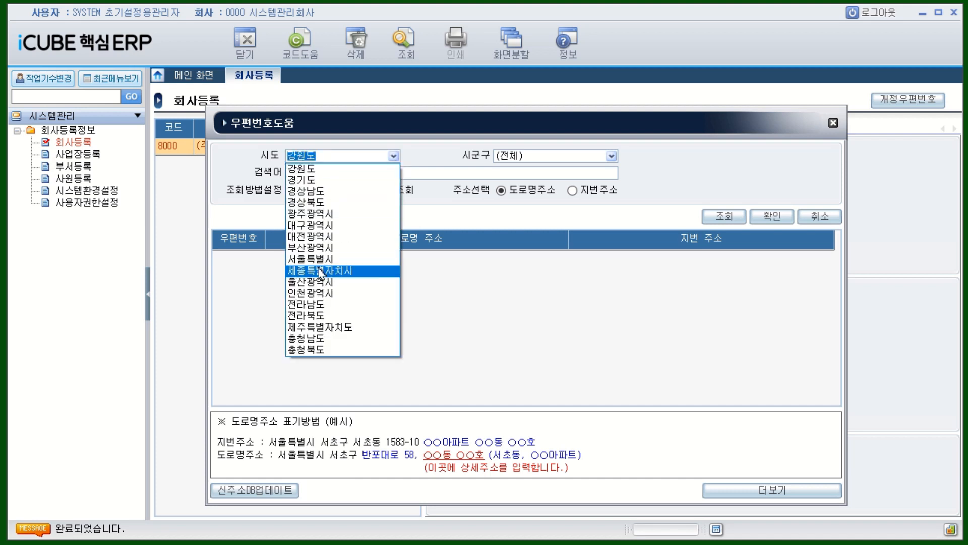
pyautogui.click(322, 258)
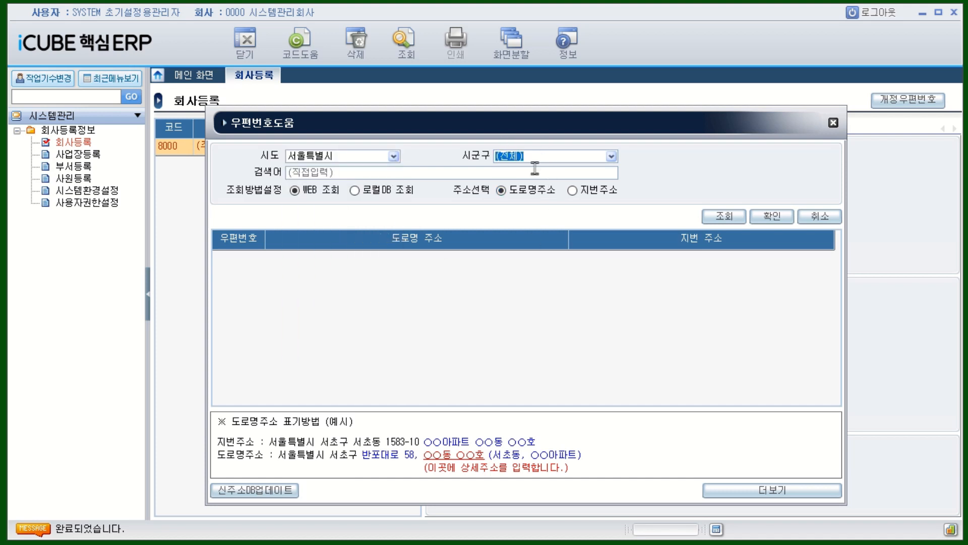
pyautogui.click(311, 172)
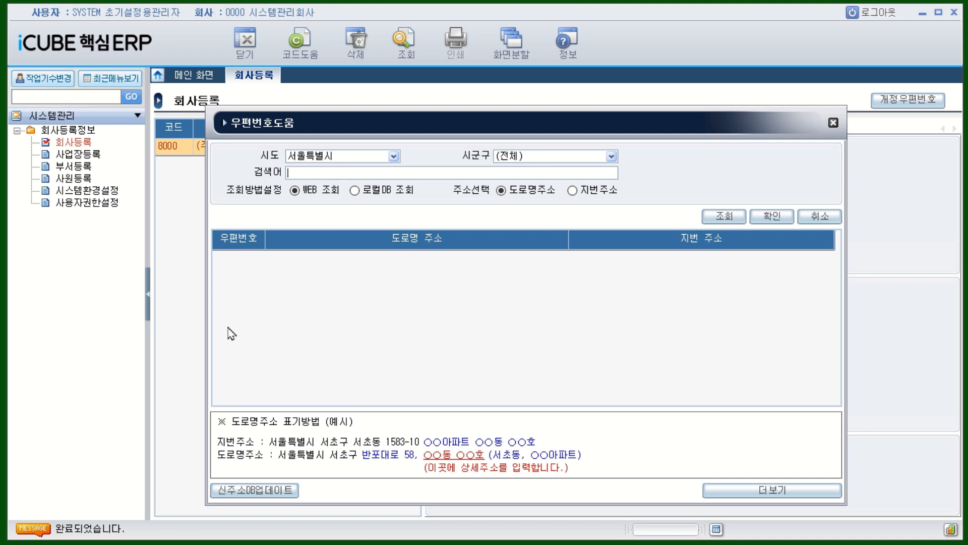
pyautogui.write('강남')
pyautogui.press('Return')
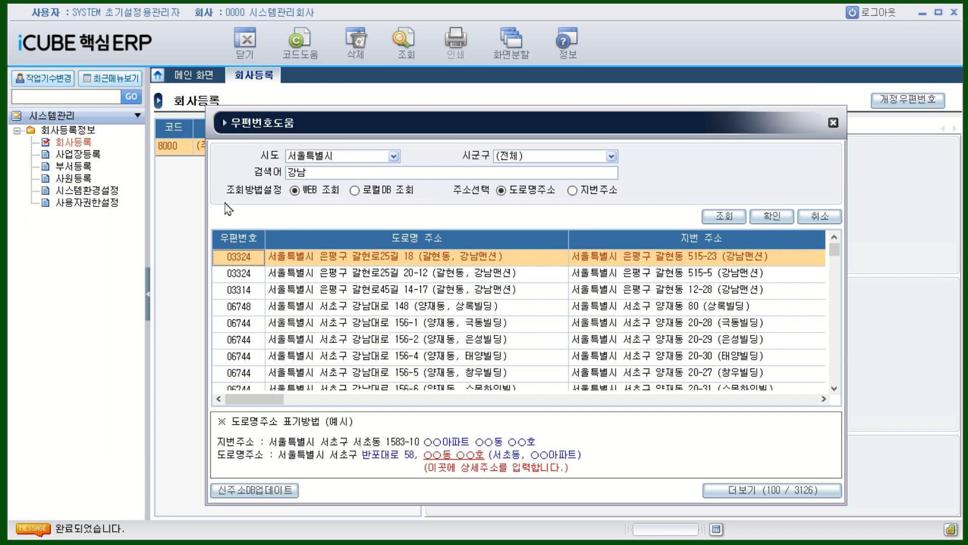
# Step: Refine the search to 강남대로 302 and apply postcode 06253, 서울특별시 강남구 강남대로 302 (역삼동, 동희빌딩)
pyautogui.click(323, 172)
pyautogui.click(316, 173)
pyautogui.write('대로 ')
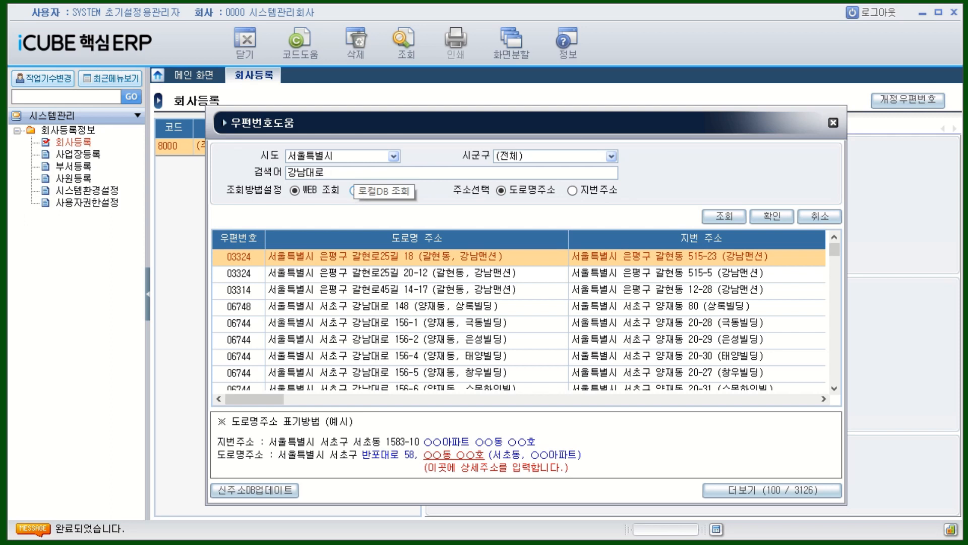
pyautogui.write('302')
pyautogui.press('Return')
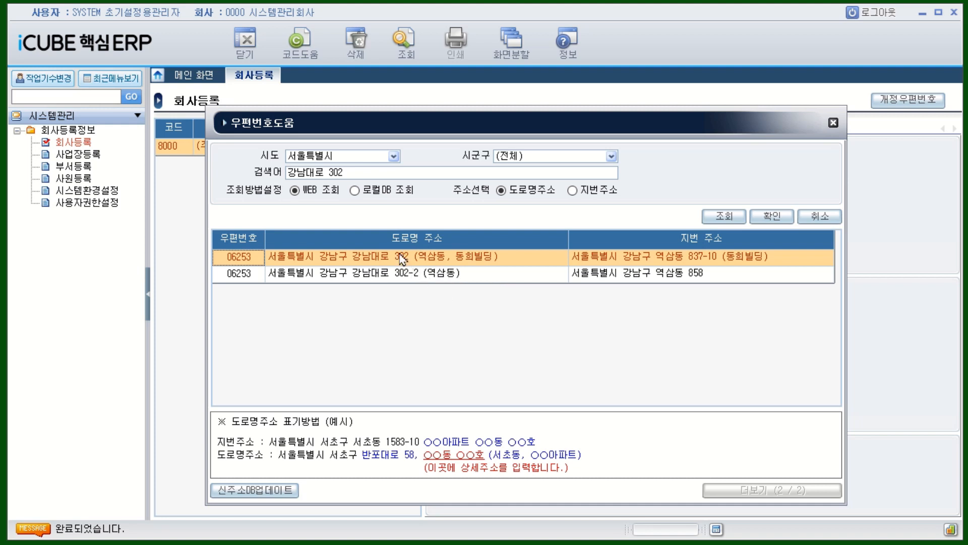
pyautogui.click(385, 262)
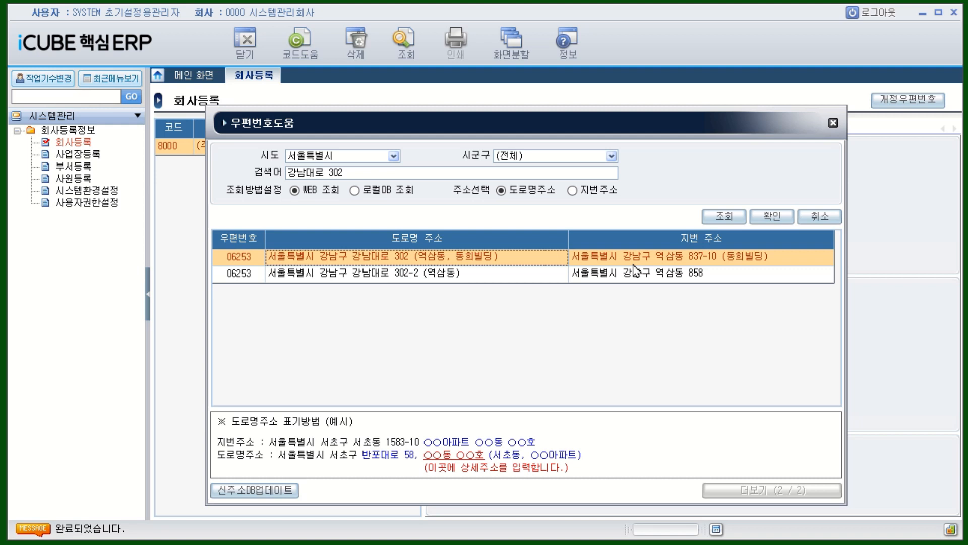
pyautogui.doubleClick(492, 257)
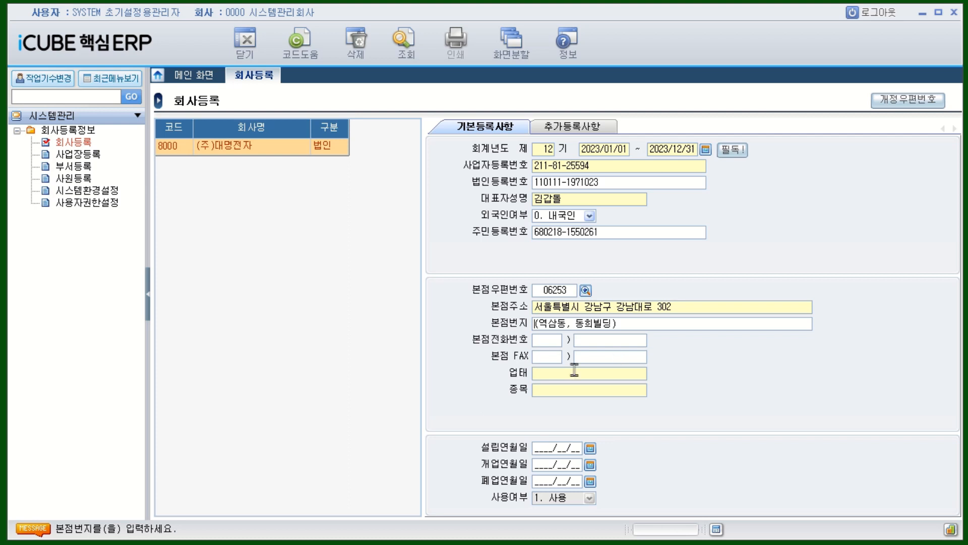
# Step: Enter 제조 as the 업태 and 전자제품 as the 종목
pyautogui.click(553, 373)
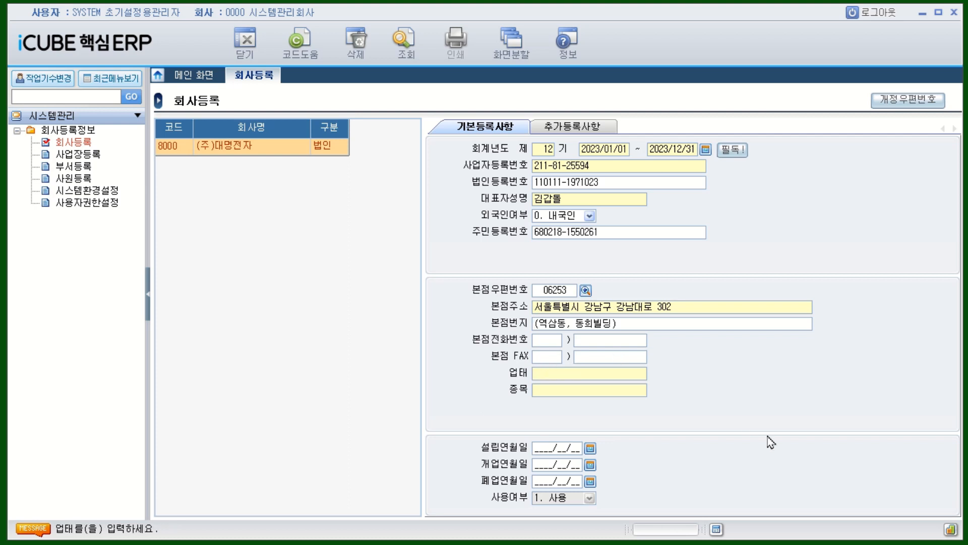
pyautogui.write('제조')
pyautogui.press('Return')
pyautogui.write('전자제품')
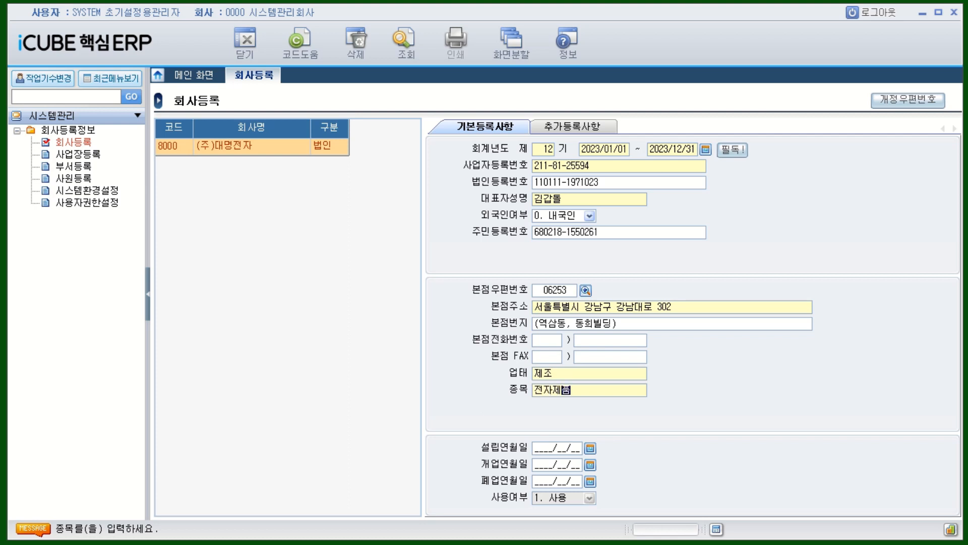
pyautogui.press('Return')
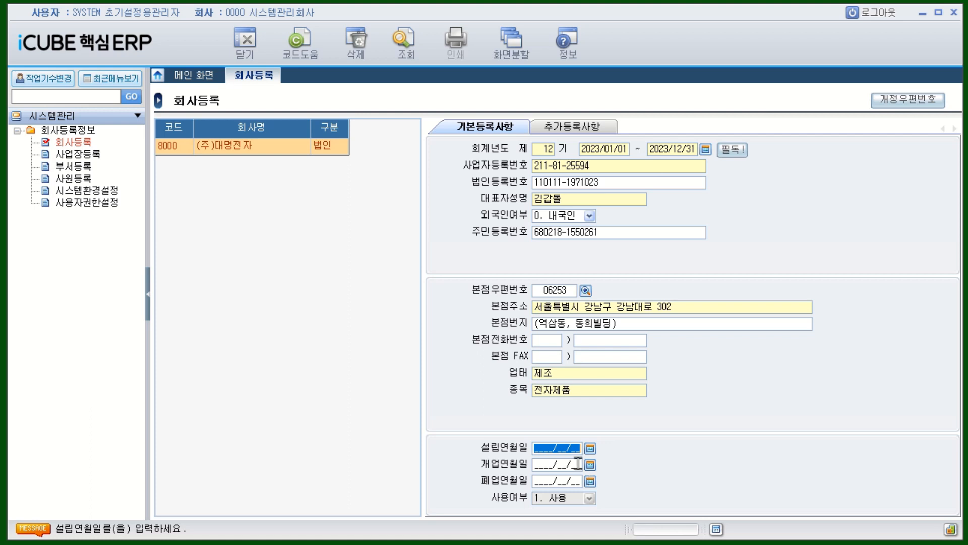
# Step: Enter 20120201 as company 8000's opening date, leave the closing date blank and save the record
pyautogui.click(541, 465)
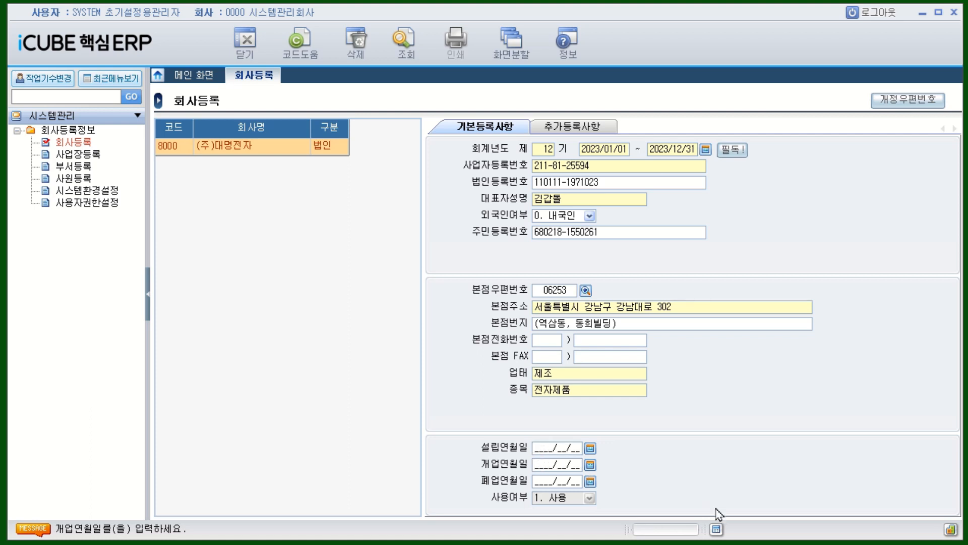
pyautogui.write('20120201')
pyautogui.press('Return')
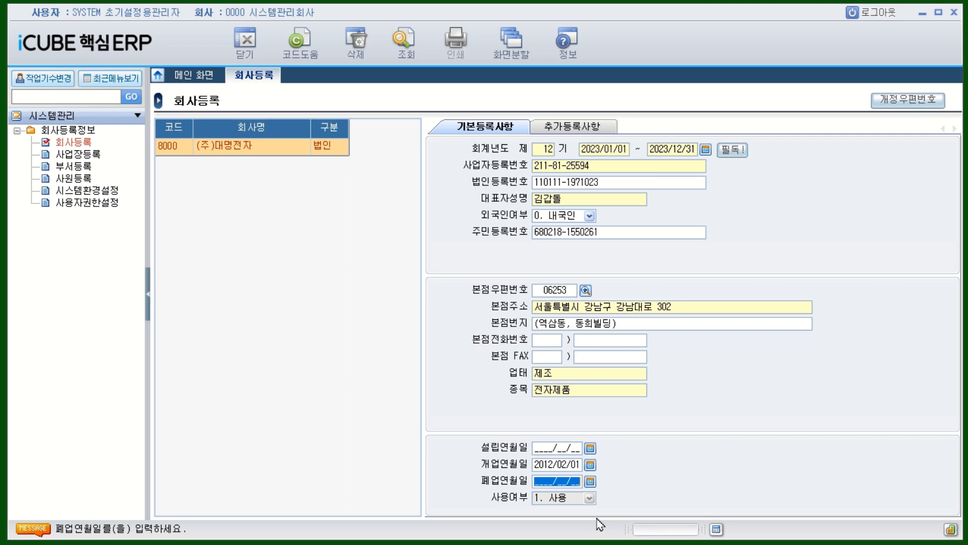
pyautogui.press('Return')
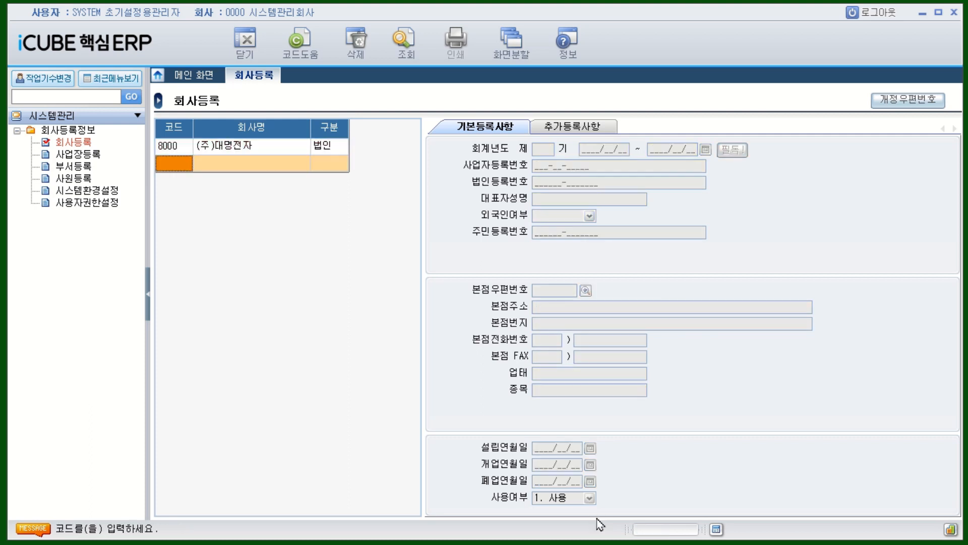
pyautogui.click(181, 153)
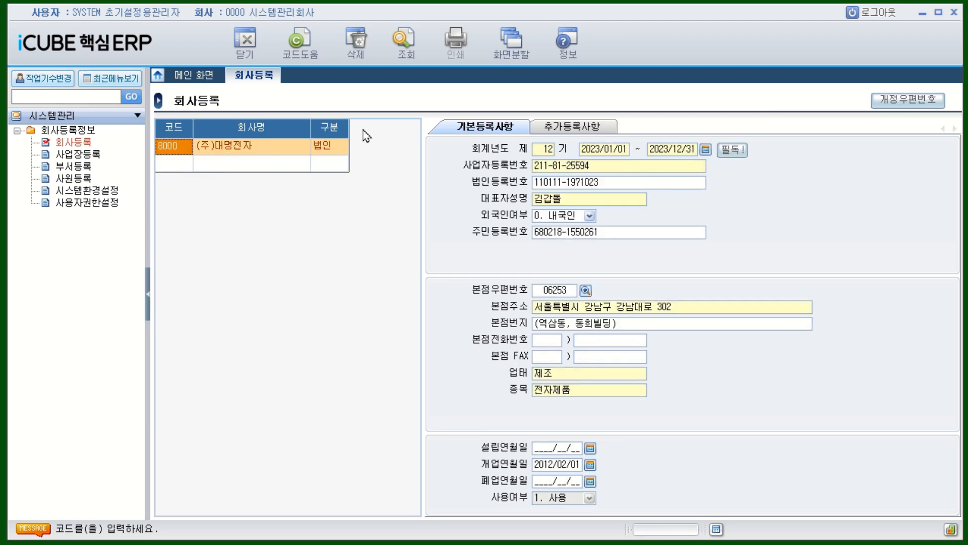
pyautogui.click(576, 483)
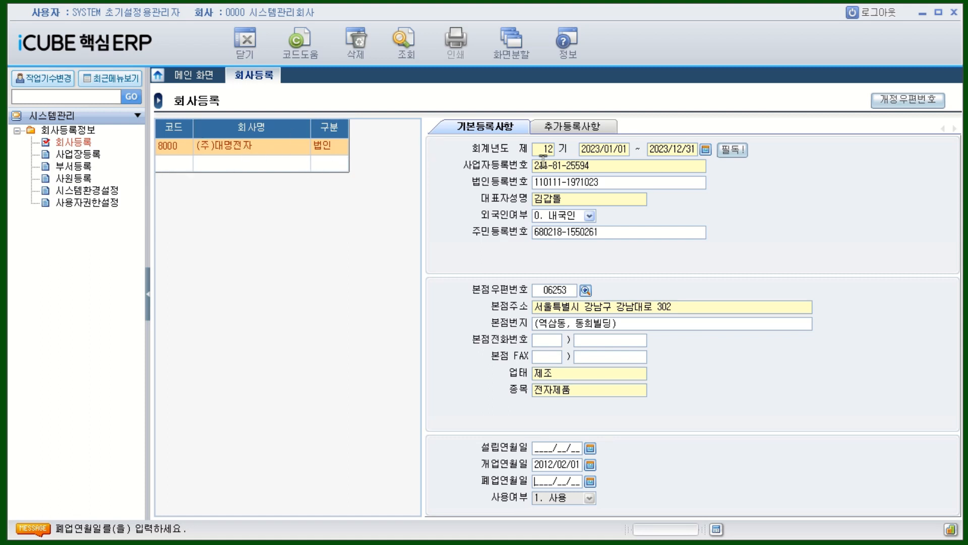
pyautogui.click(597, 134)
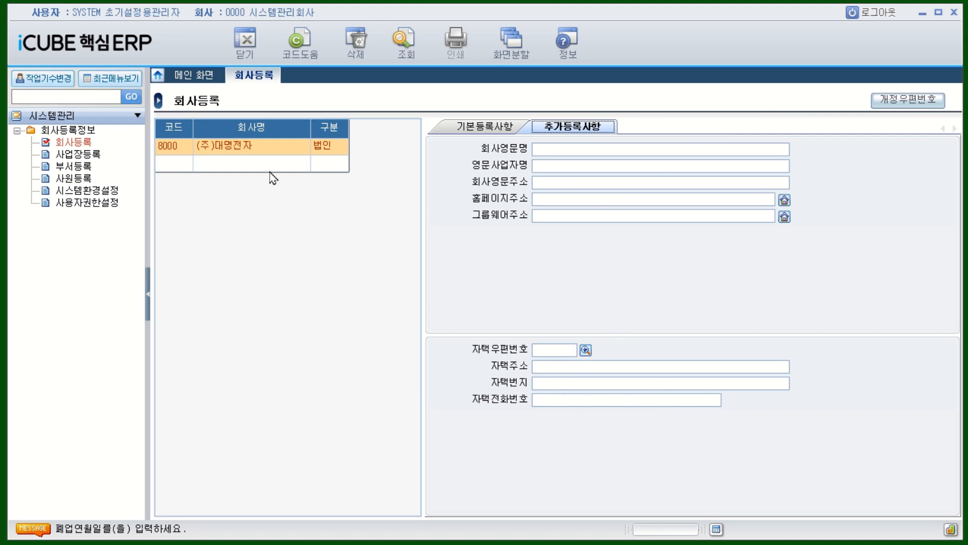
pyautogui.click(176, 163)
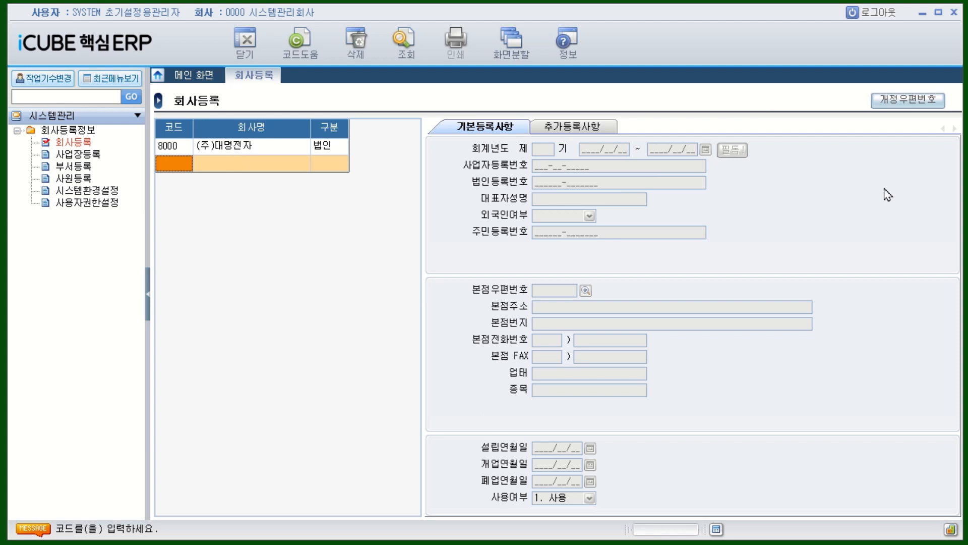
# Step: Log out and pick company 8000 (주)대명전자 from the company code lookup
pyautogui.click(872, 12)
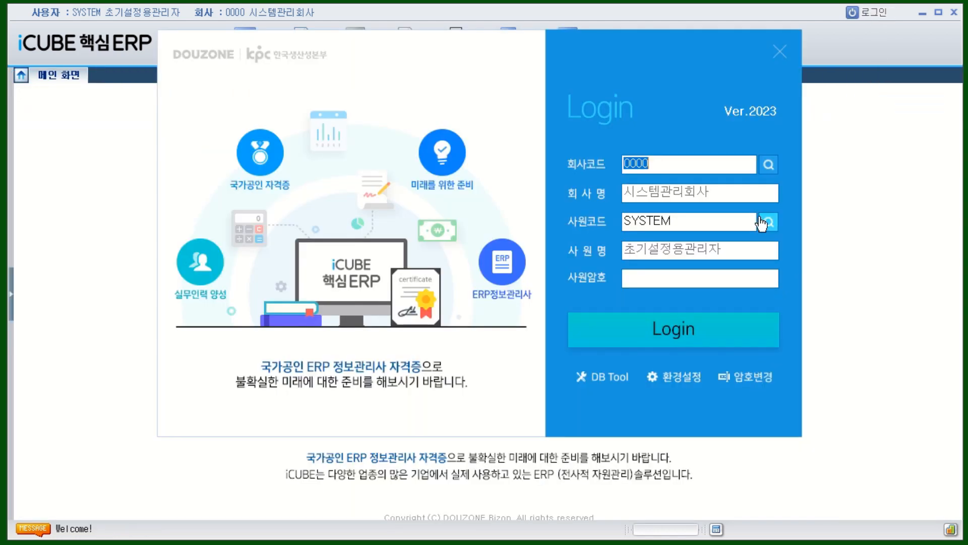
pyautogui.click(771, 170)
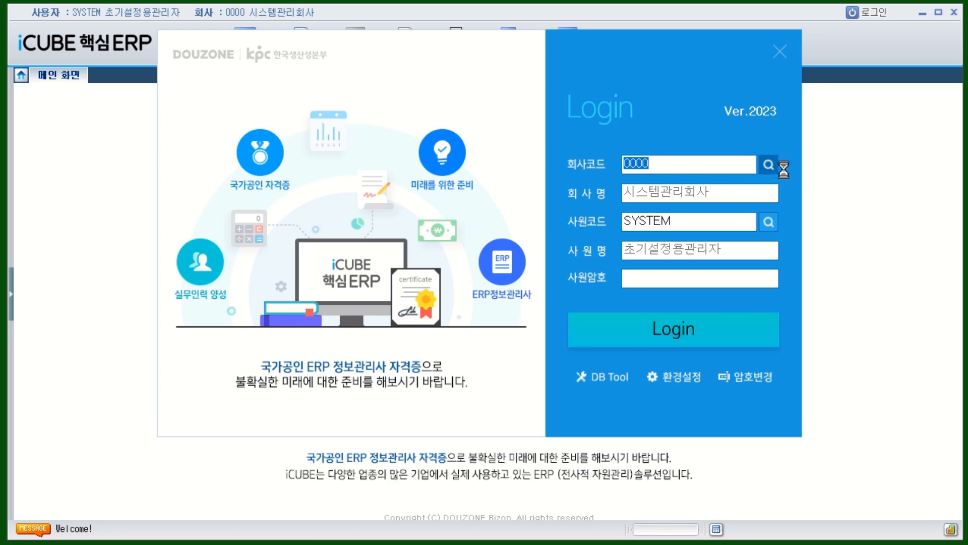
pyautogui.moveTo(535, 152); pyautogui.dragTo(457, 153)
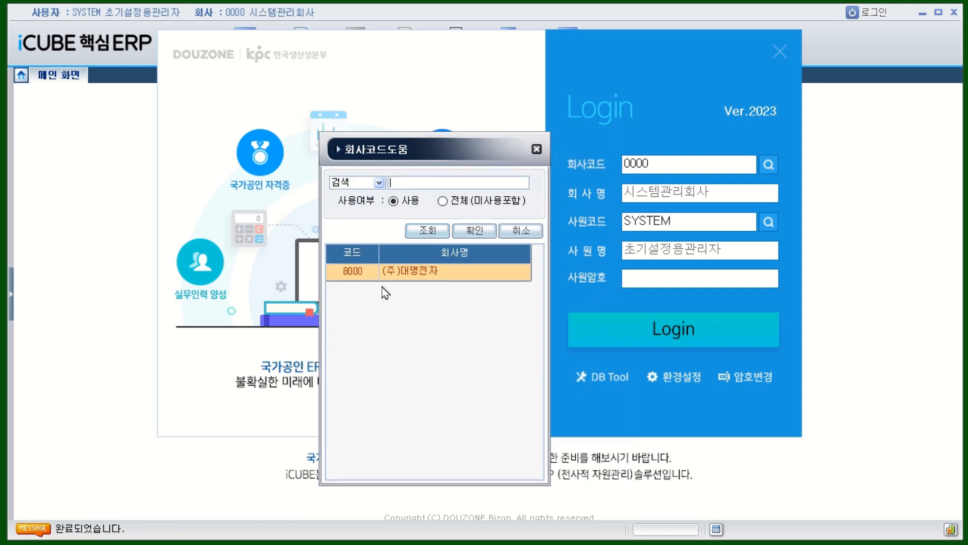
pyautogui.doubleClick(433, 277)
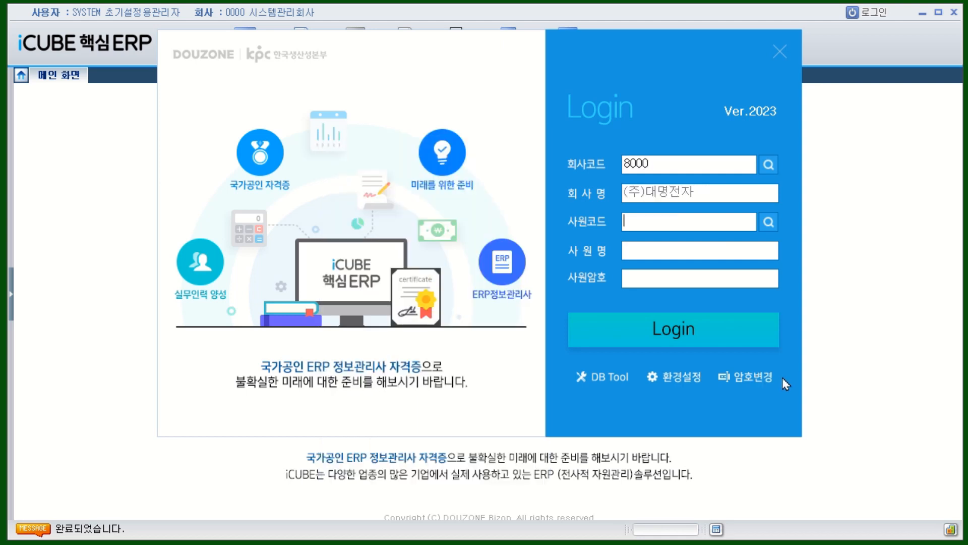
# Step: Choose the SYSTEM employee, enter its password to log in, and expand 회사등록정보
pyautogui.click(771, 222)
pyautogui.doubleClick(241, 258)
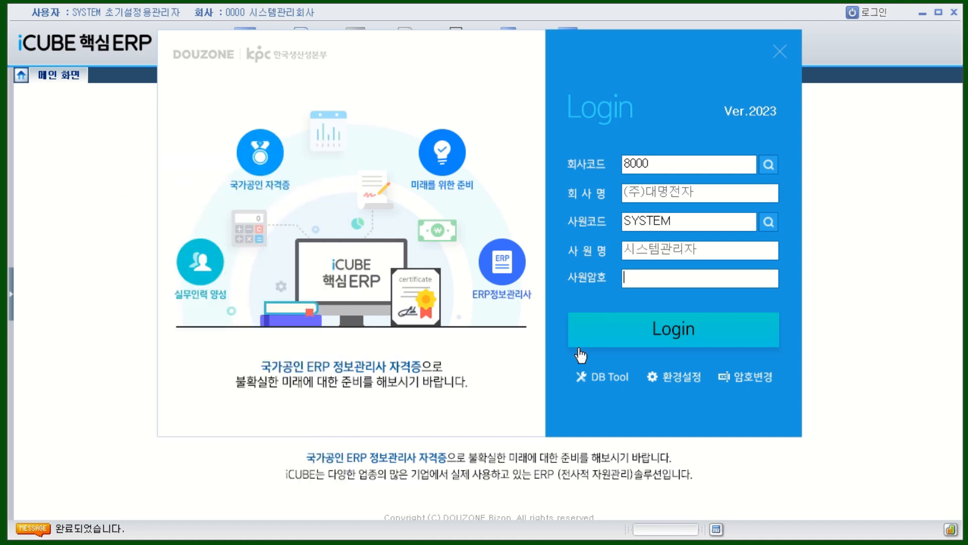
pyautogui.moveTo(701, 223); pyautogui.dragTo(584, 237)
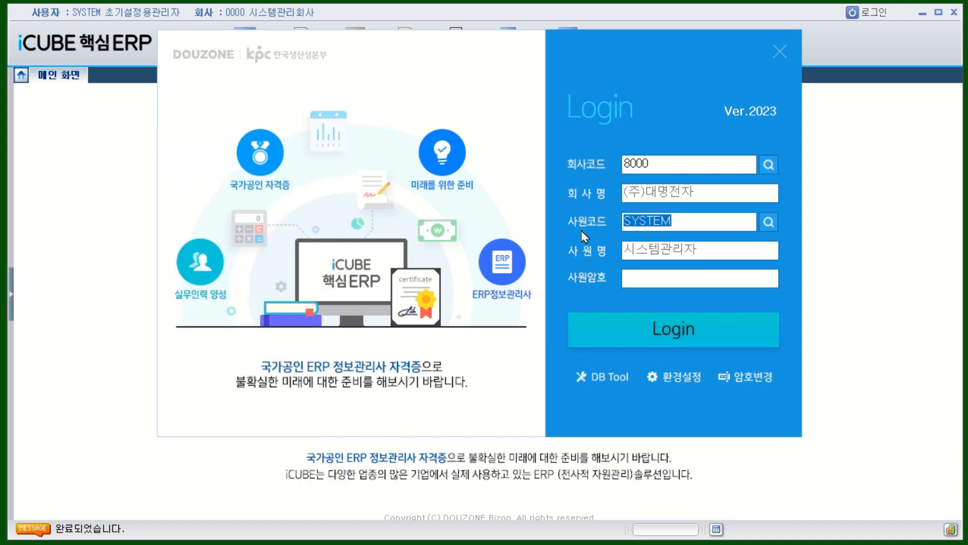
pyautogui.click(671, 278)
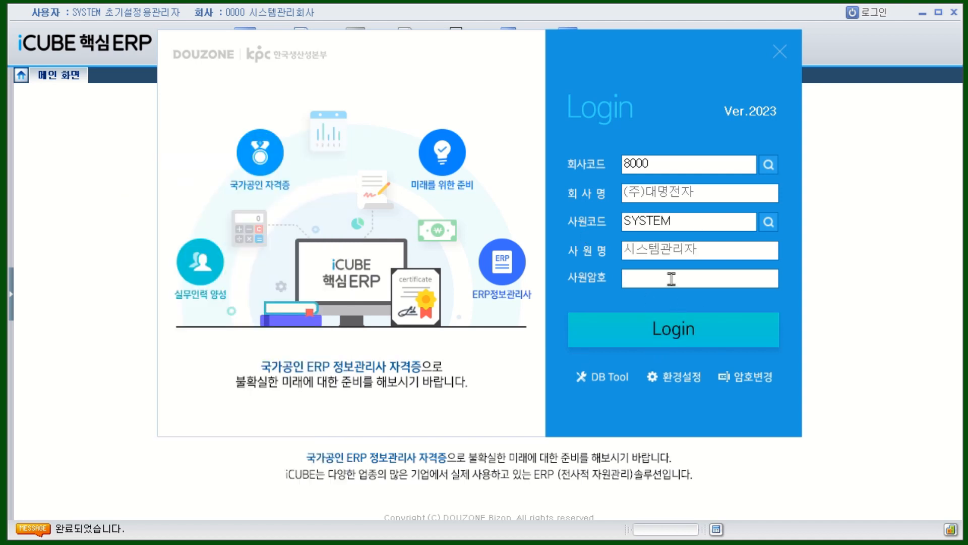
pyautogui.write('******')
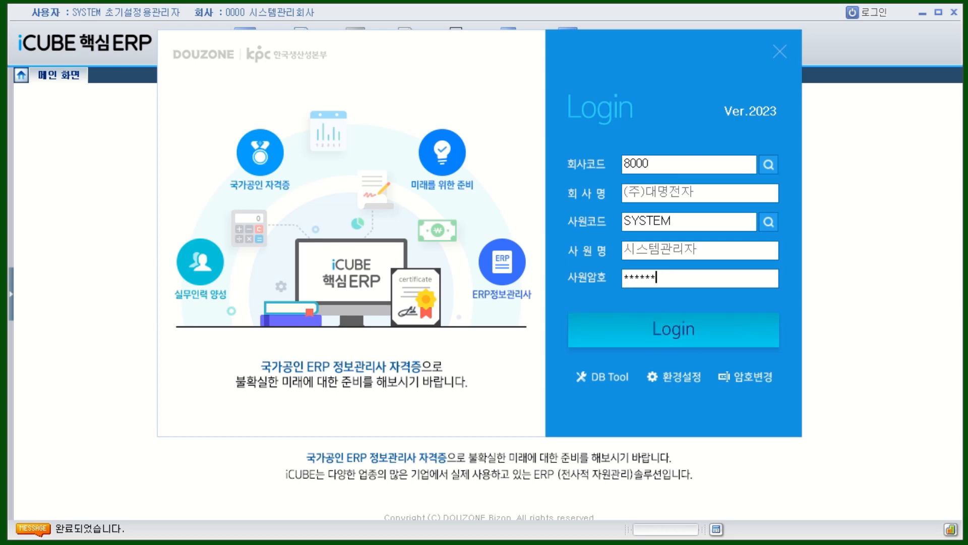
pyautogui.press('Return')
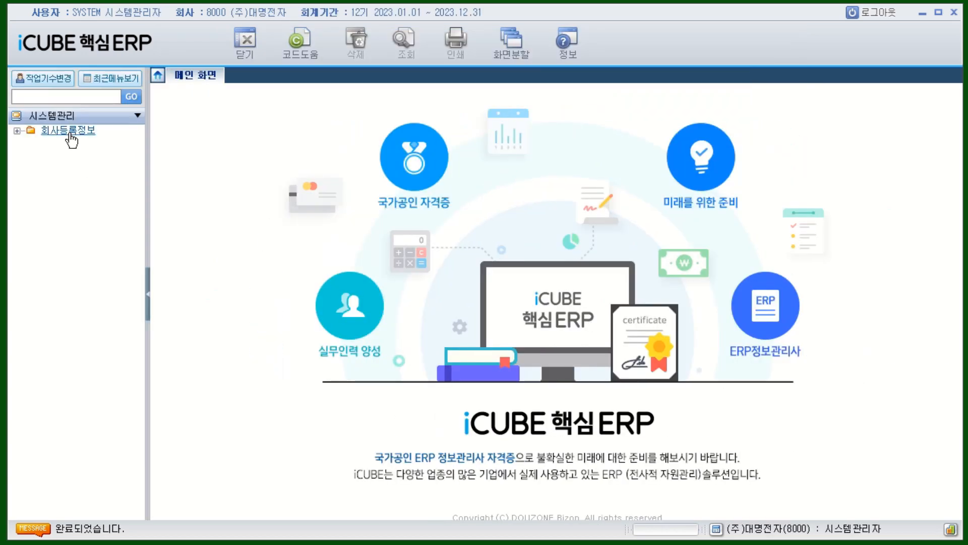
pyautogui.click(70, 132)
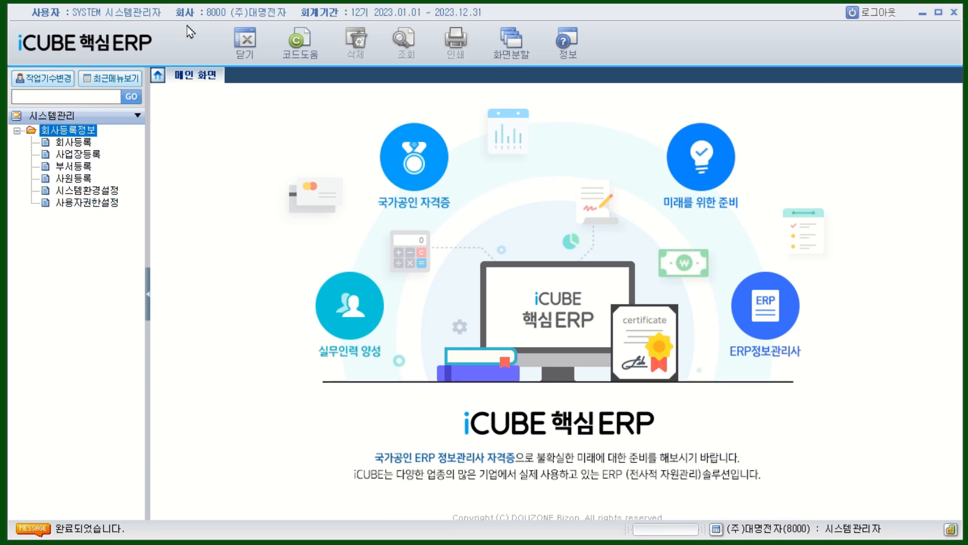
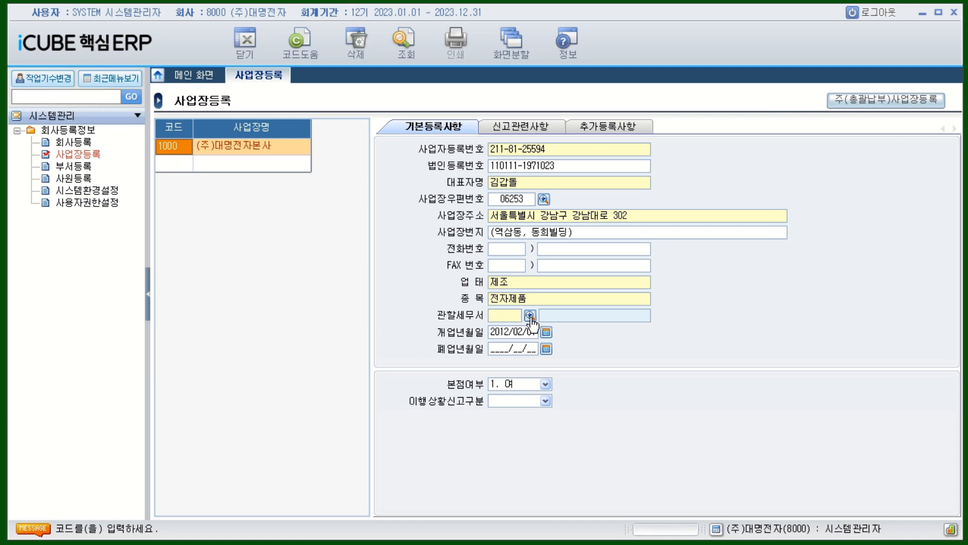
# Step: Set business place 1000's jurisdictional tax office to 211 강남 by searching 강남
pyautogui.click(530, 316)
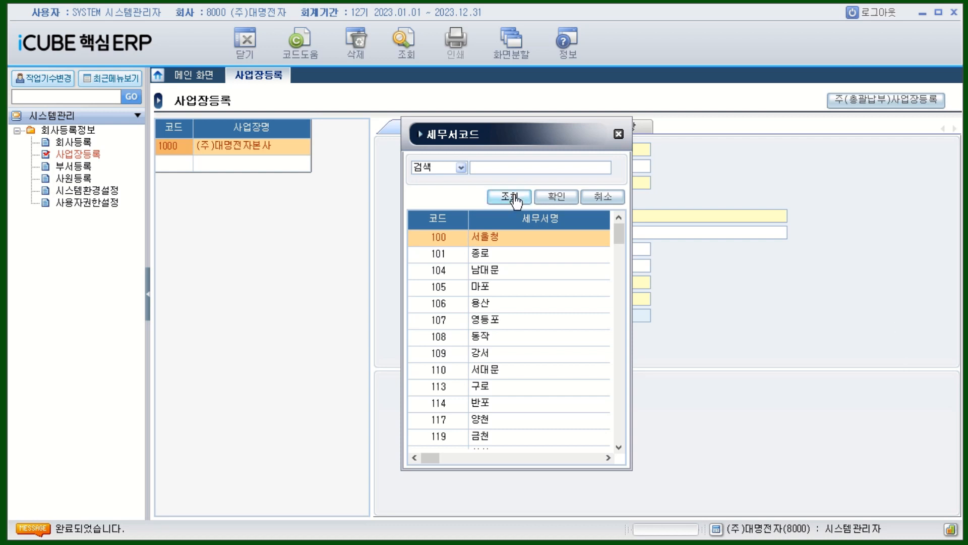
pyautogui.write('강ㄴㅏㅁ')
pyautogui.press('Return')
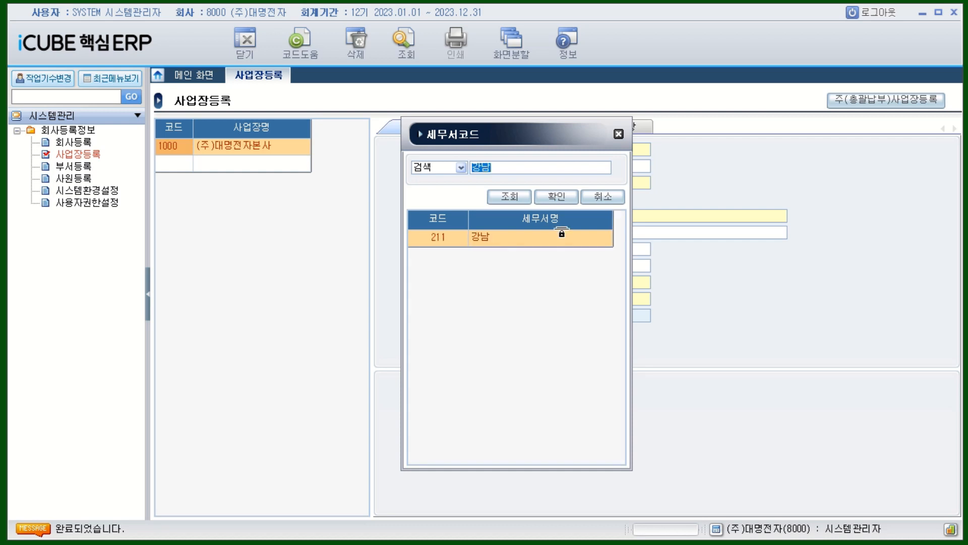
pyautogui.doubleClick(486, 247)
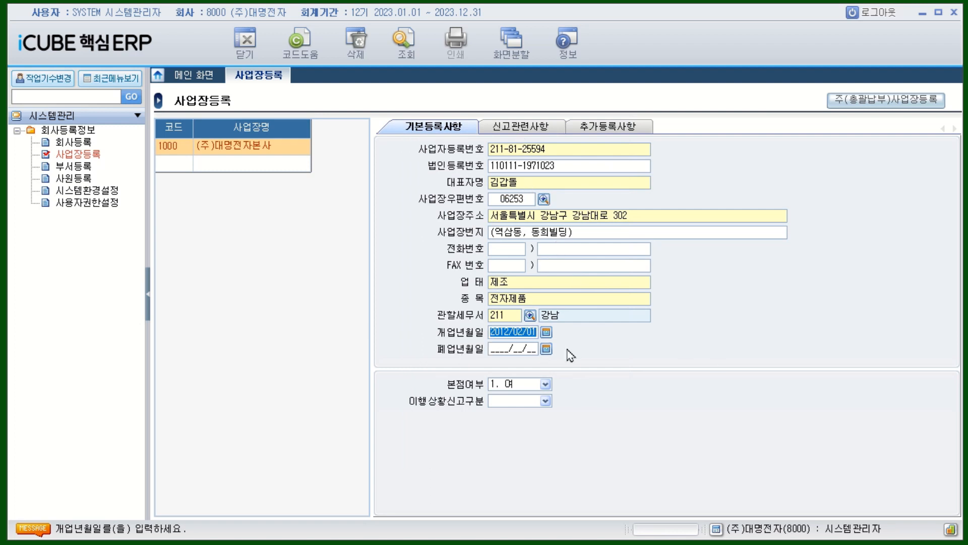
pyautogui.click(546, 385)
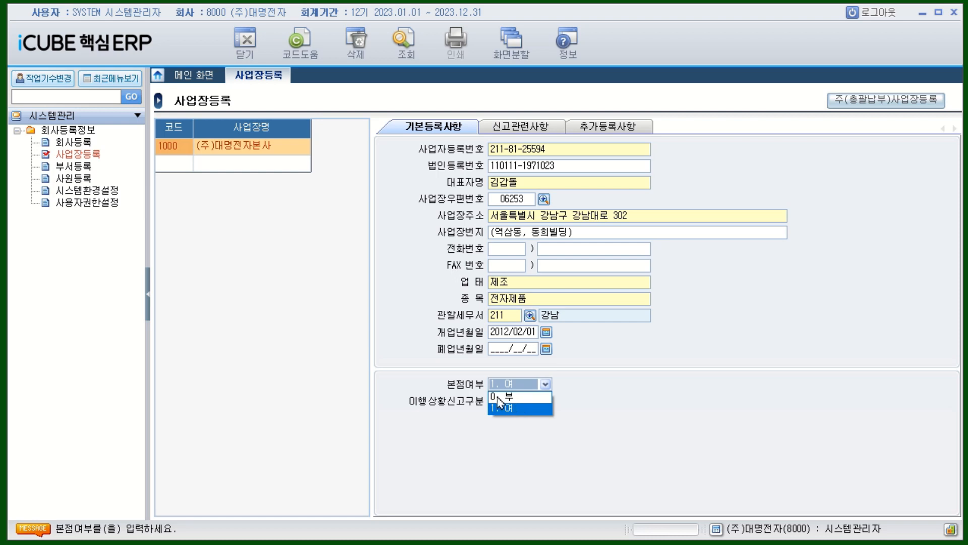
# Step: Keep head-office status at 1. 여, skip the reporting-cycle field, and redisplay place 1000
pyautogui.click(521, 409)
pyautogui.click(592, 396)
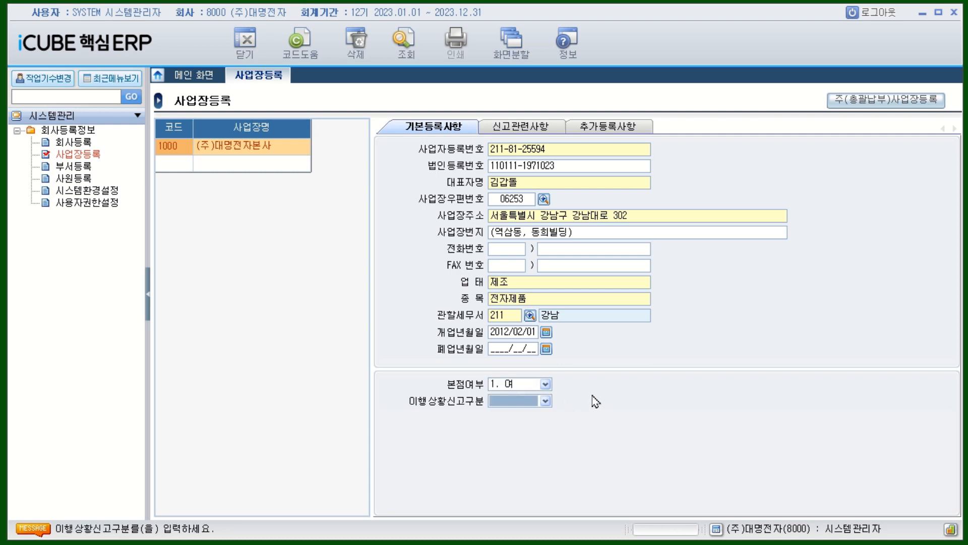
pyautogui.press('Return')
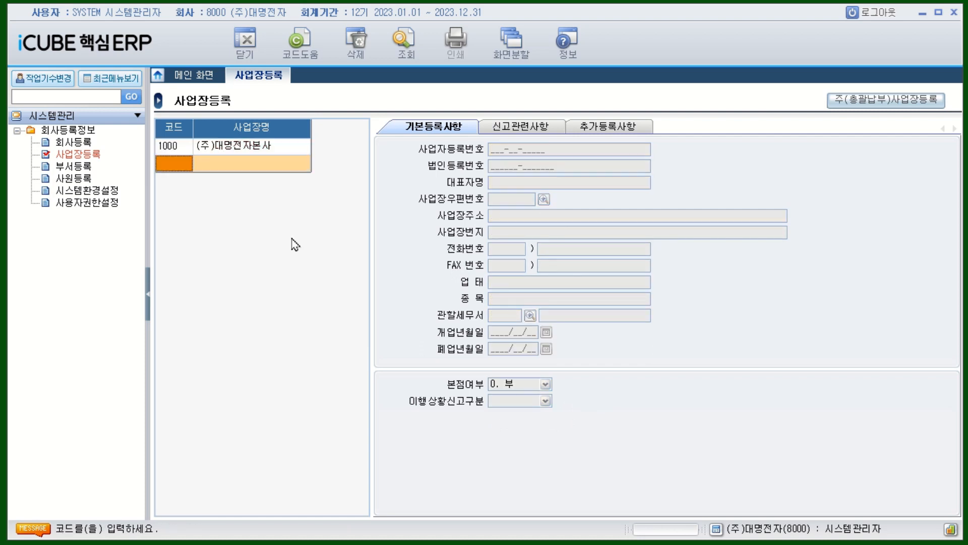
pyautogui.click(254, 146)
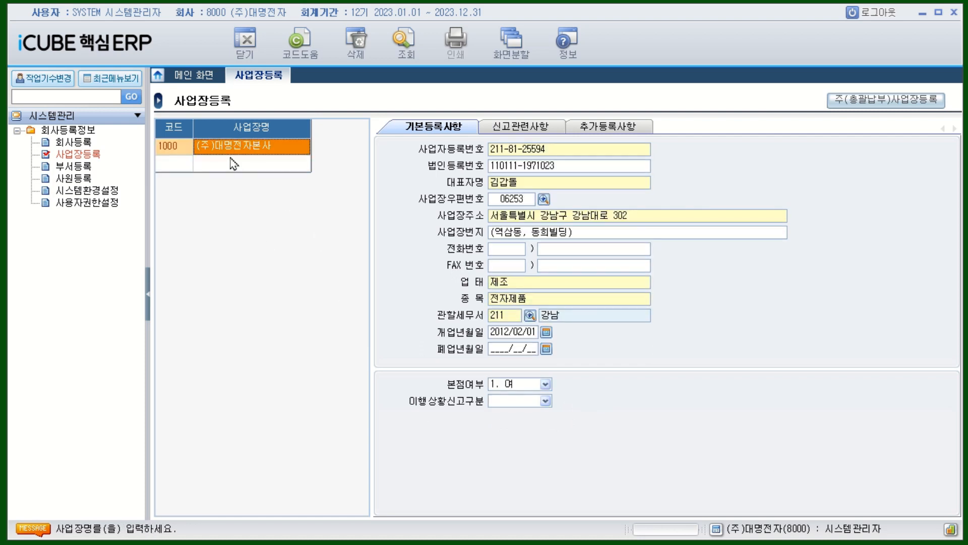
pyautogui.click(187, 164)
pyautogui.click(255, 146)
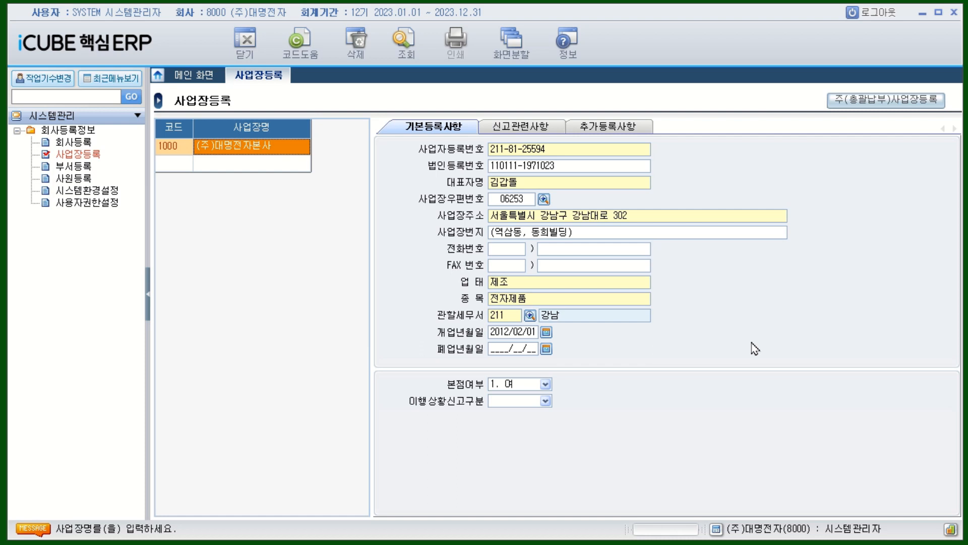
# Step: In the 신고관련사항 details, search the main industry code lookup for 제조
pyautogui.click(531, 133)
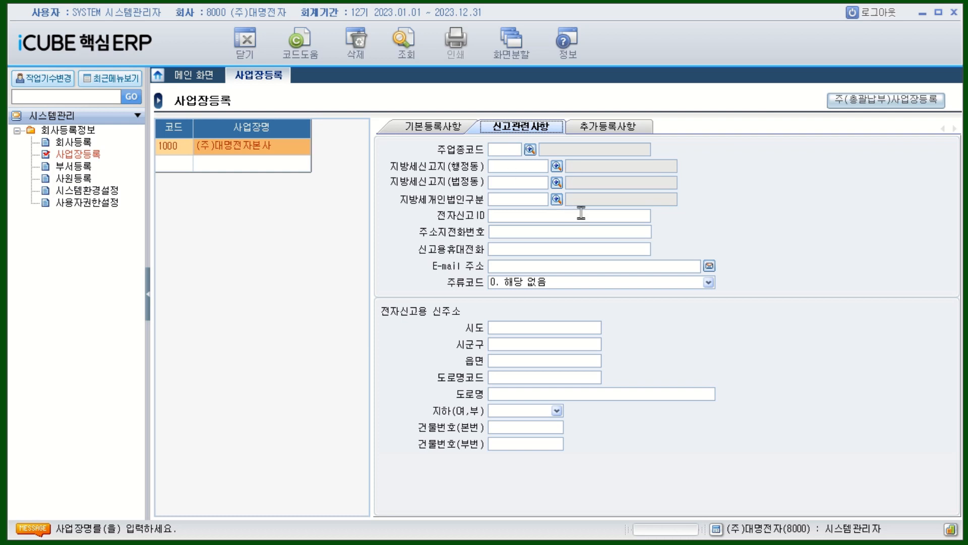
pyautogui.click(529, 149)
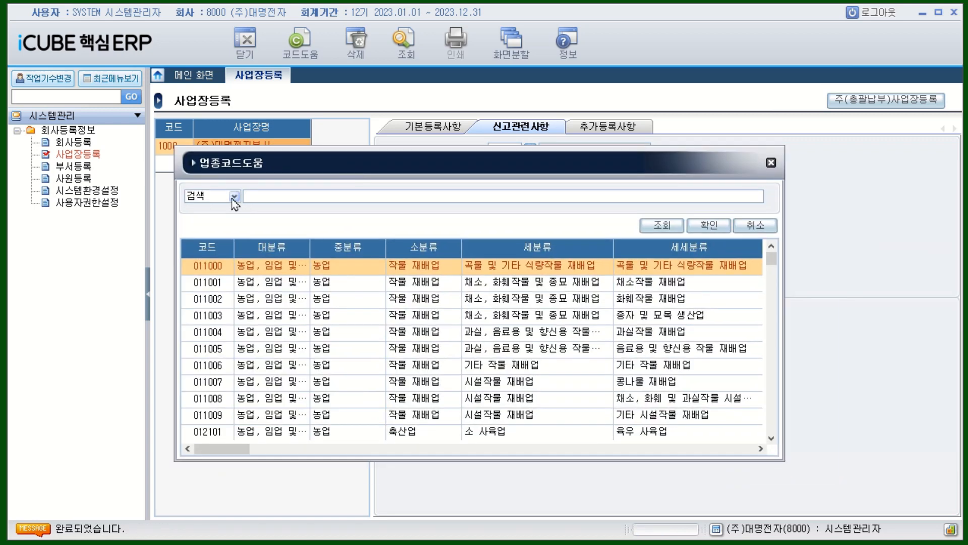
pyautogui.click(234, 196)
pyautogui.click(251, 196)
pyautogui.write('젖')
pyautogui.press('BackSpace')
pyautogui.press('BackSpace')
pyautogui.press('BackSpace')
pyautogui.write('ㅈ')
pyautogui.write('조')
pyautogui.press('Return')
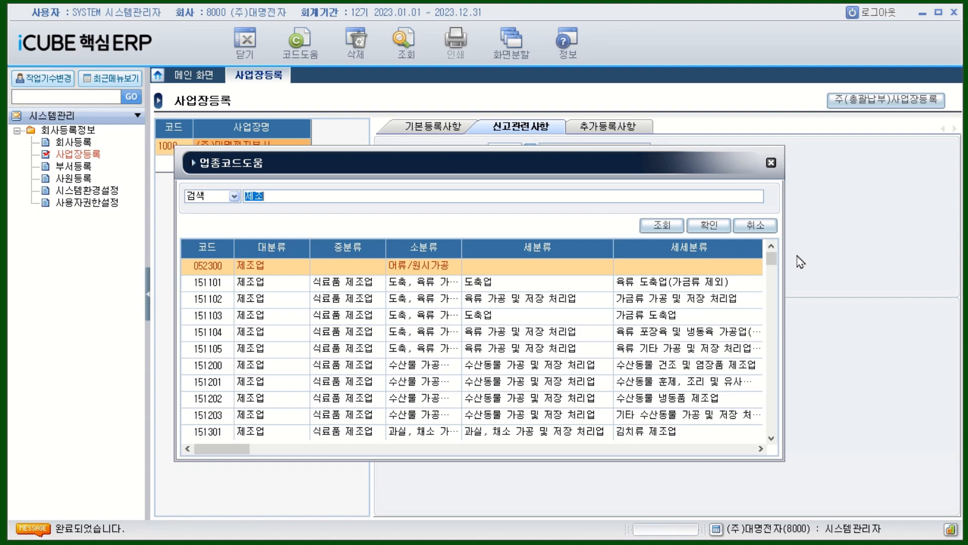
# Step: Refine the industry search to 전자 and choose 321000 as the main industry code
pyautogui.moveTo(772, 260); pyautogui.dragTo(784, 382)
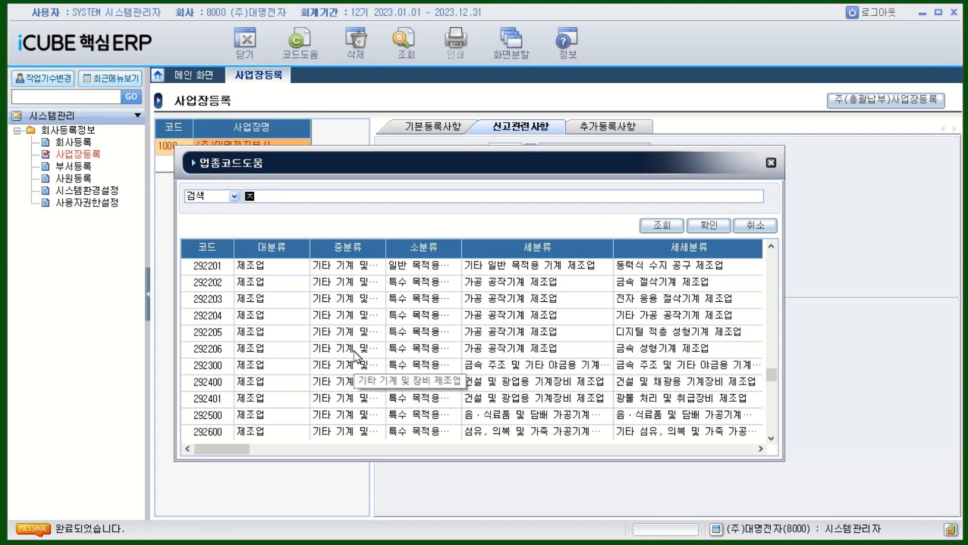
pyautogui.write('전자')
pyautogui.press('Return')
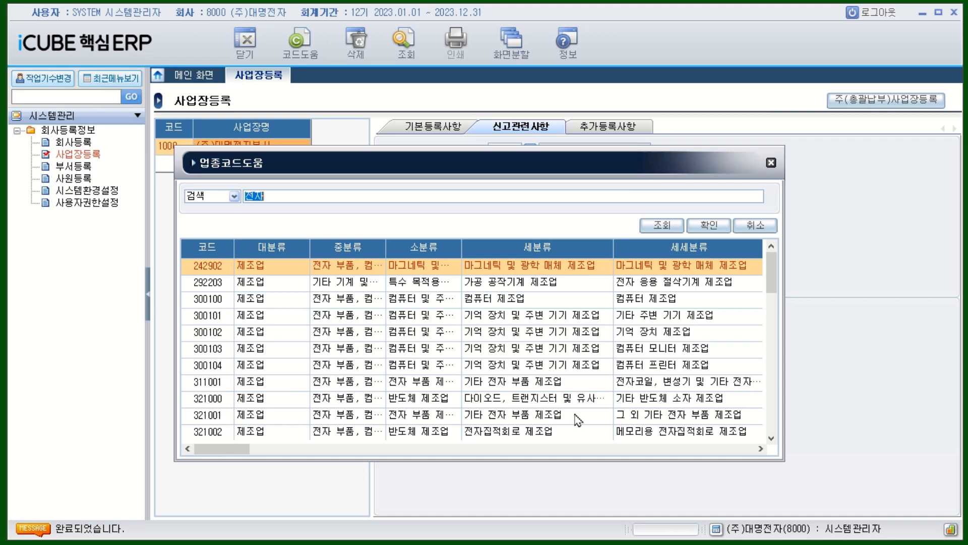
pyautogui.click(411, 403)
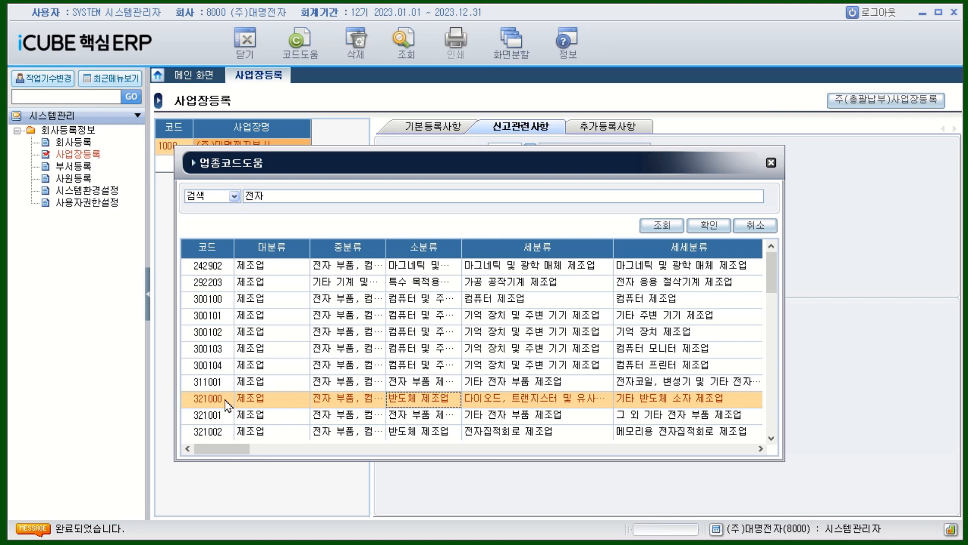
pyautogui.doubleClick(290, 403)
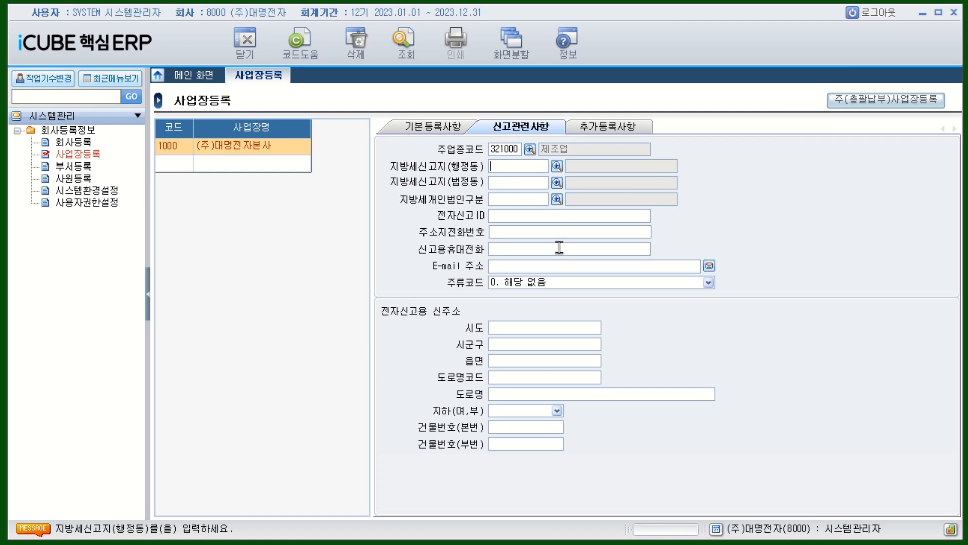
pyautogui.click(557, 166)
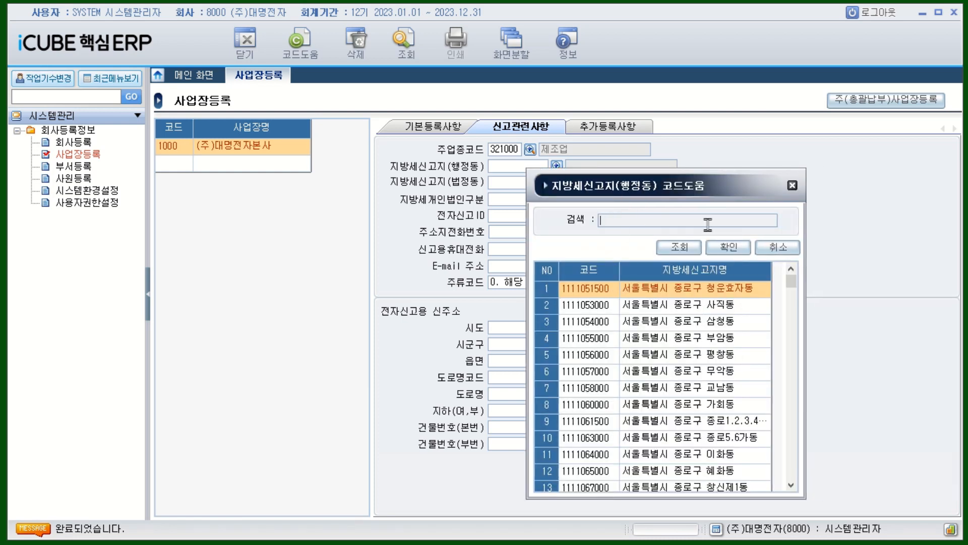
pyautogui.write('대ㄱ')
pyautogui.write('삼')
pyautogui.press('Return')
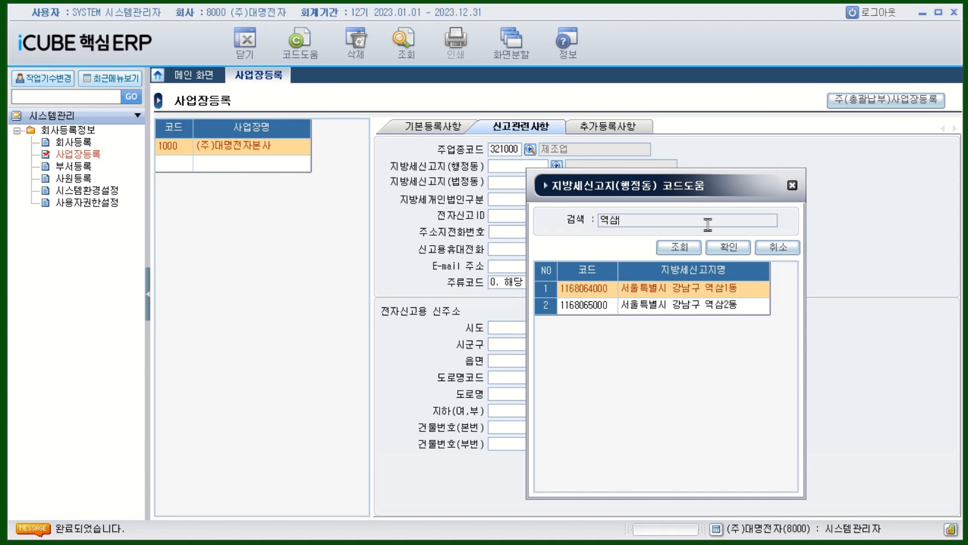
pyautogui.click(733, 294)
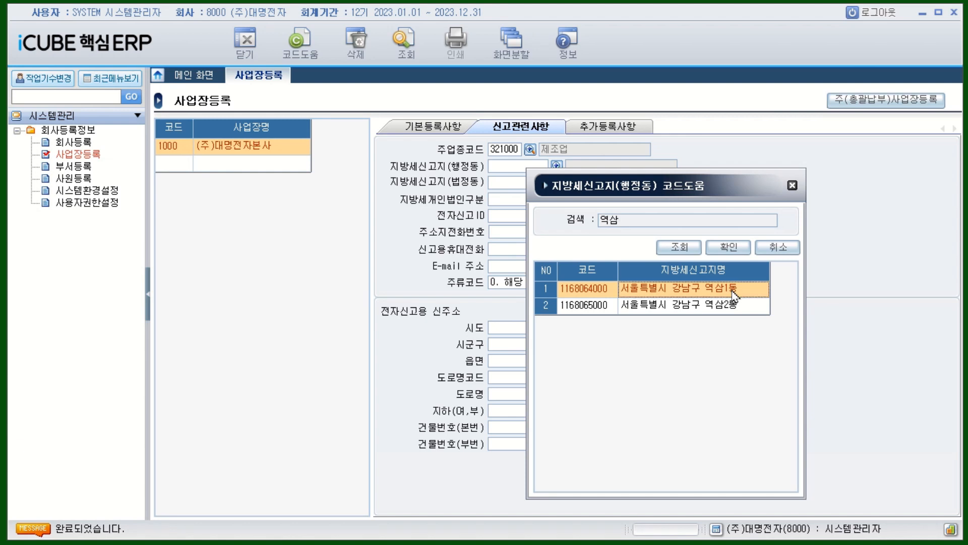
pyautogui.doubleClick(734, 295)
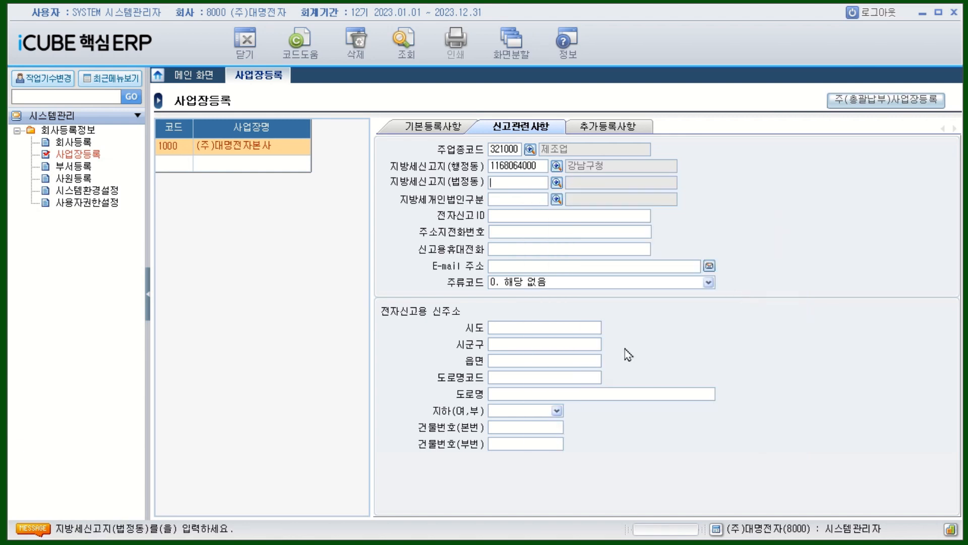
pyautogui.click(556, 182)
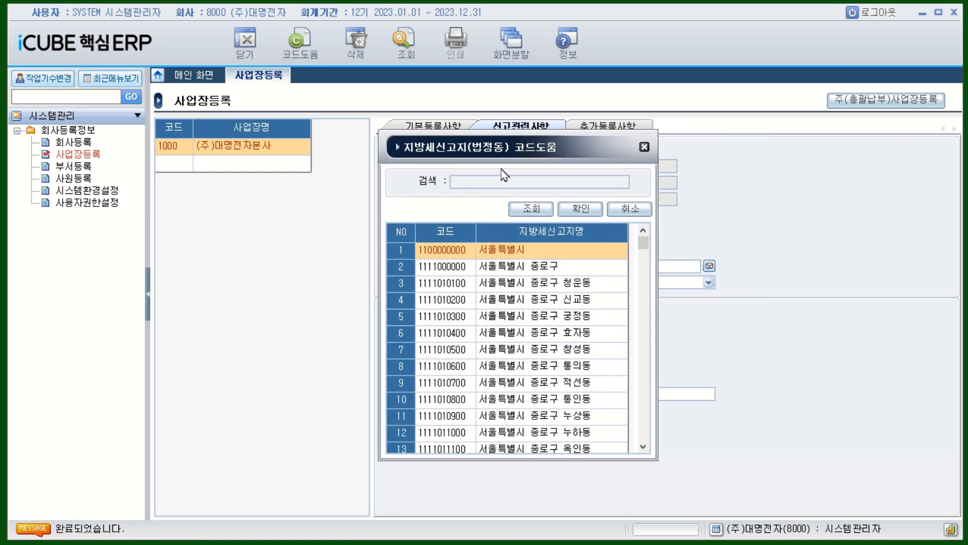
pyautogui.write('역시ㅁ')
pyautogui.press('Return')
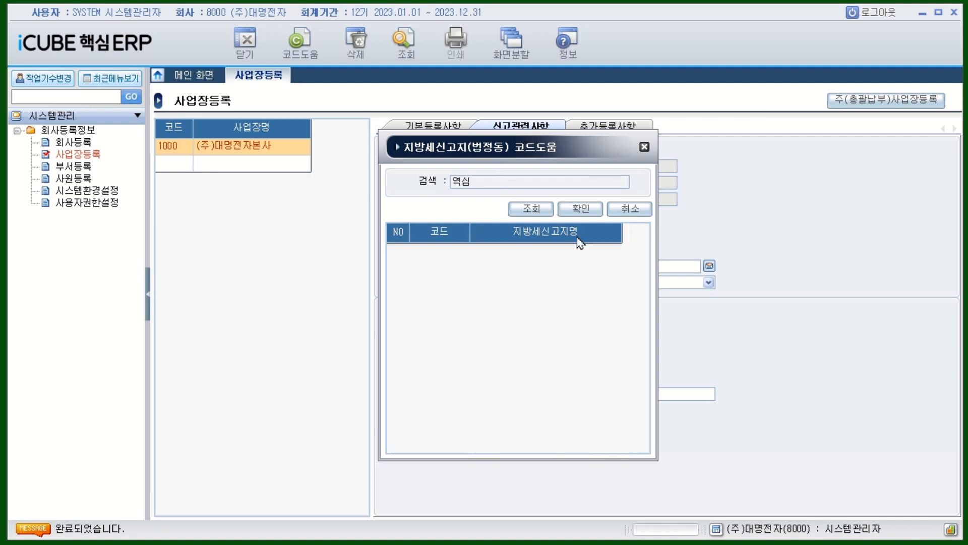
pyautogui.click(495, 184)
pyautogui.press('BackSpace')
pyautogui.write('ㅅㅏㅁ')
pyautogui.press('Return')
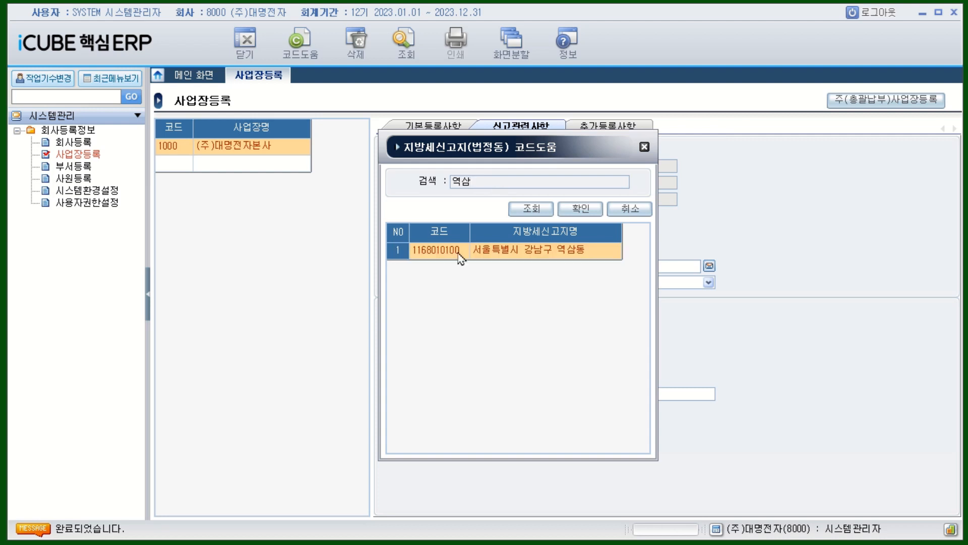
pyautogui.doubleClick(508, 258)
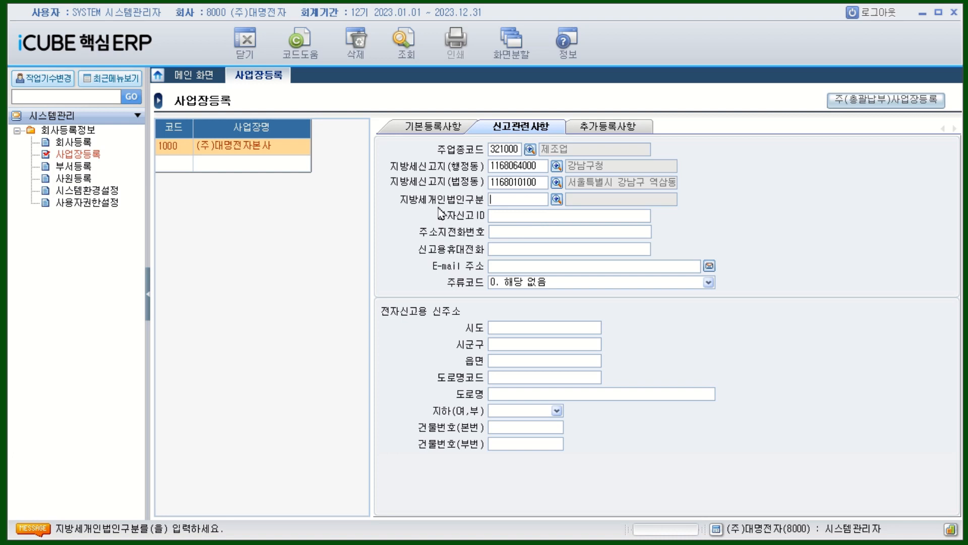
# Step: Choose 22 주식회사00 as place 1000's local-tax individual/corporate classification
pyautogui.click(556, 199)
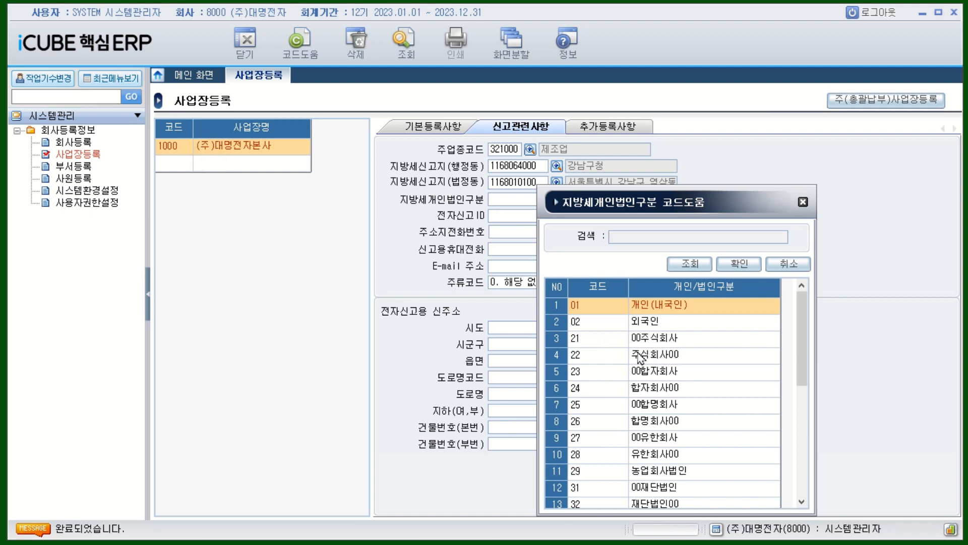
pyautogui.click(591, 358)
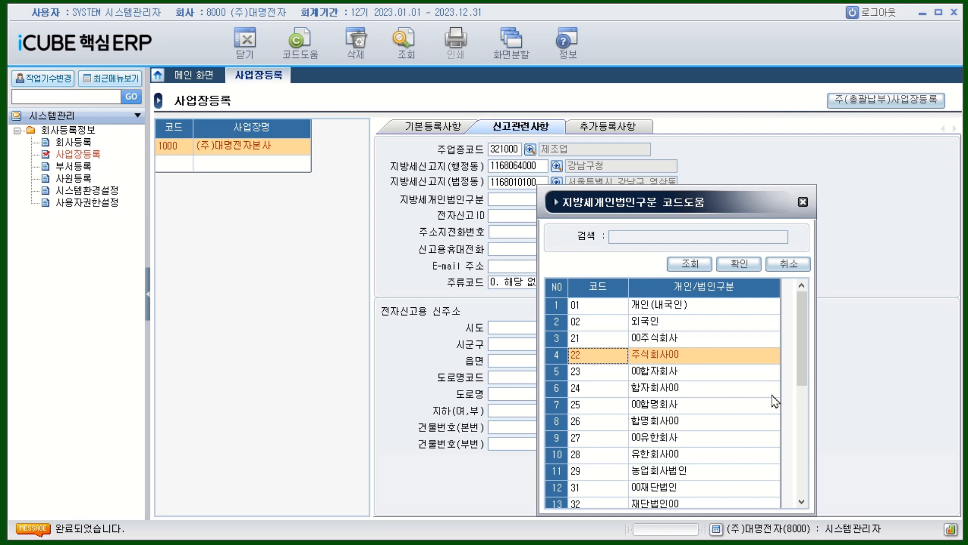
pyautogui.moveTo(802, 380); pyautogui.dragTo(813, 452)
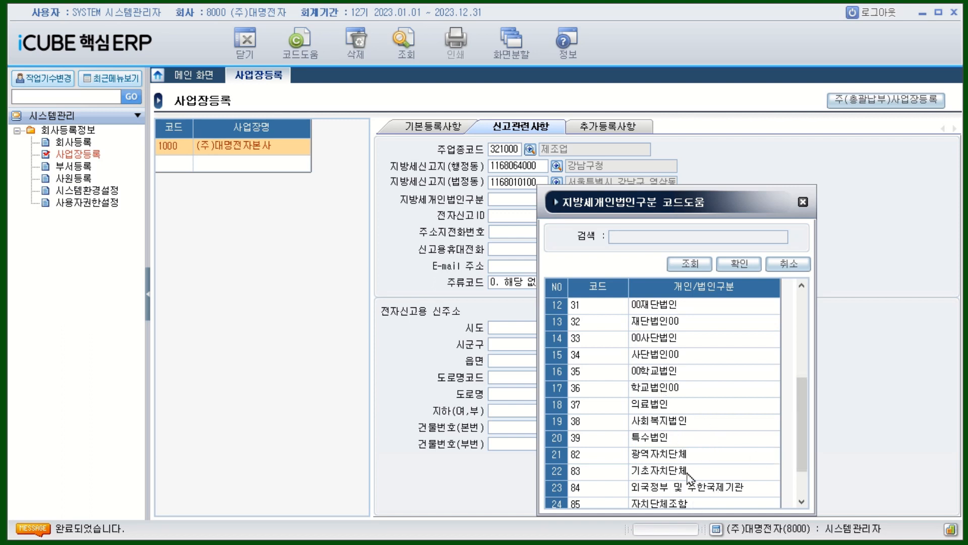
pyautogui.moveTo(806, 448); pyautogui.dragTo(807, 491)
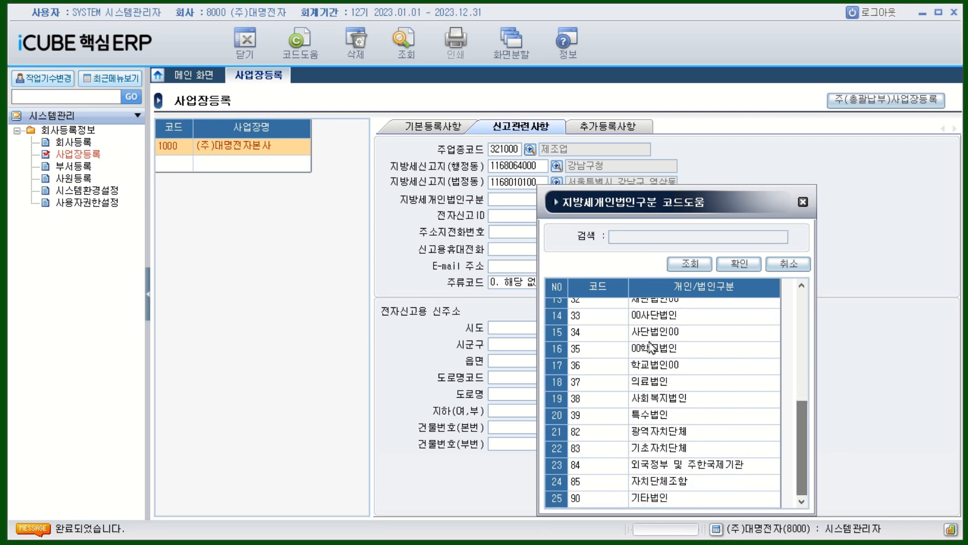
pyautogui.moveTo(810, 457); pyautogui.dragTo(796, 311)
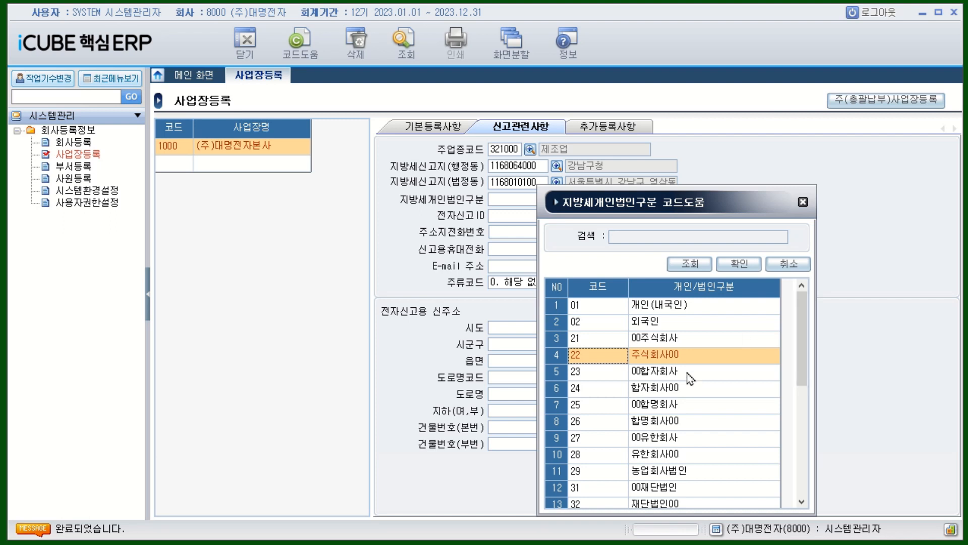
pyautogui.doubleClick(589, 359)
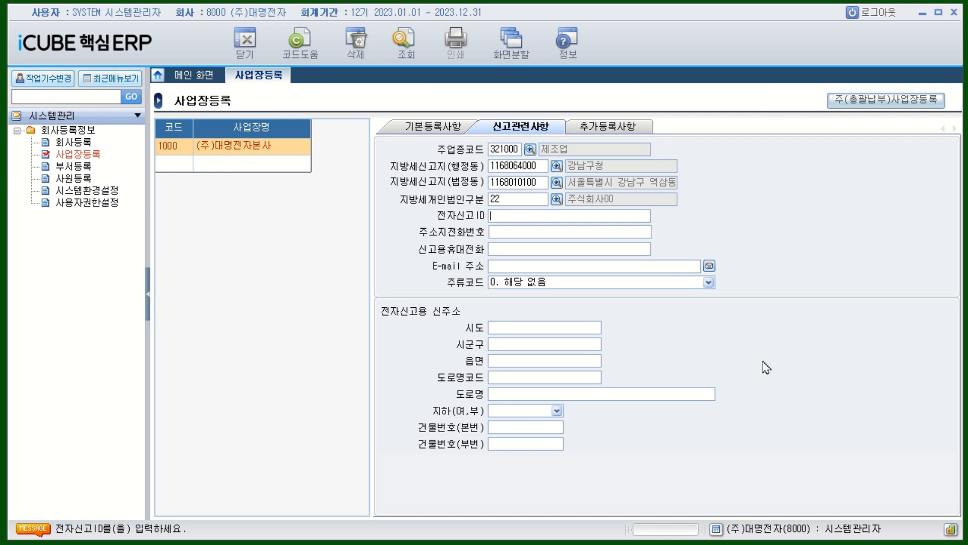
# Step: Enter place 1000's electronic filing ID in the reporting details
pyautogui.write('12345678')
pyautogui.click(536, 231)
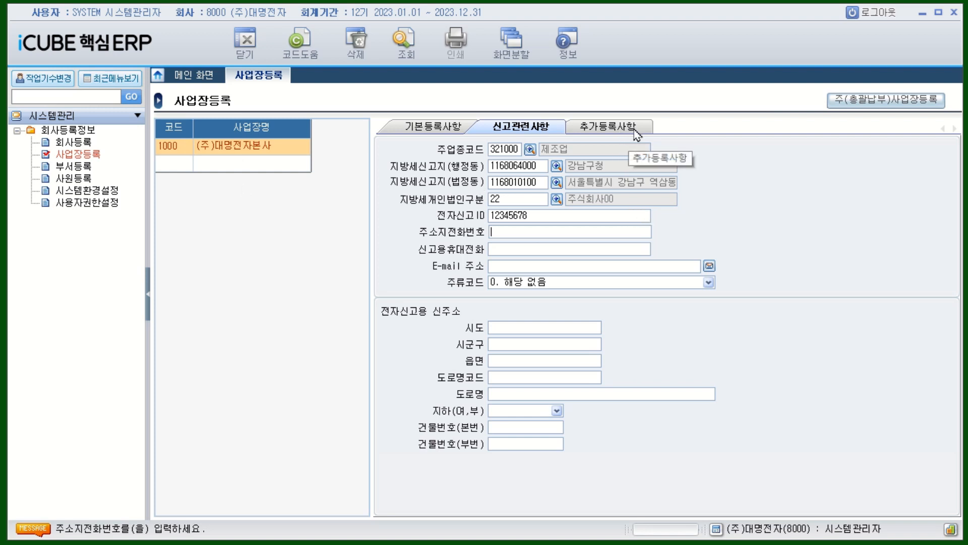
pyautogui.click(700, 325)
# Step: Review the 추가등록사항 details, return to basic details, and select the empty row for a new place
pyautogui.click(624, 130)
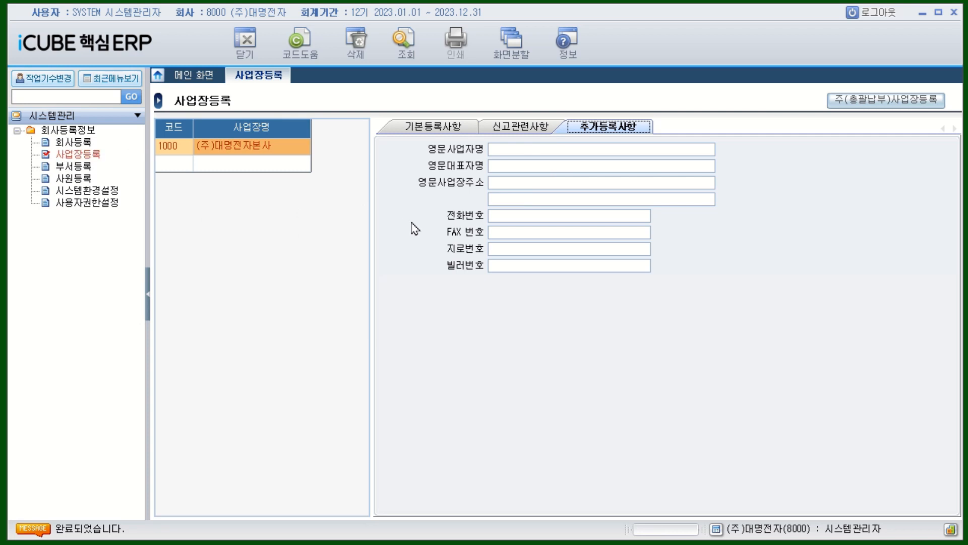
pyautogui.click(436, 128)
pyautogui.click(174, 166)
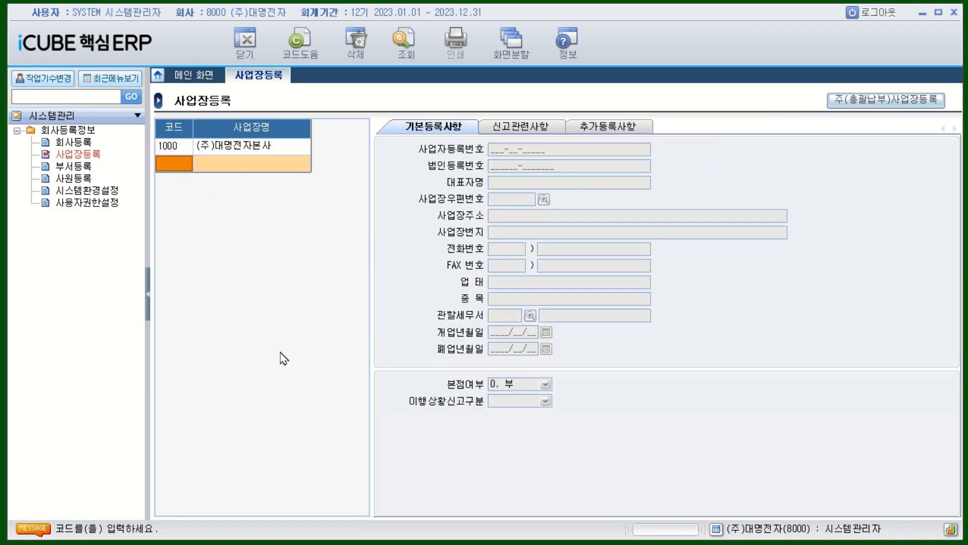
# Step: Enter code 2000 with the name (주)대명전자 천안공장 in the new row
pyautogui.write('2')
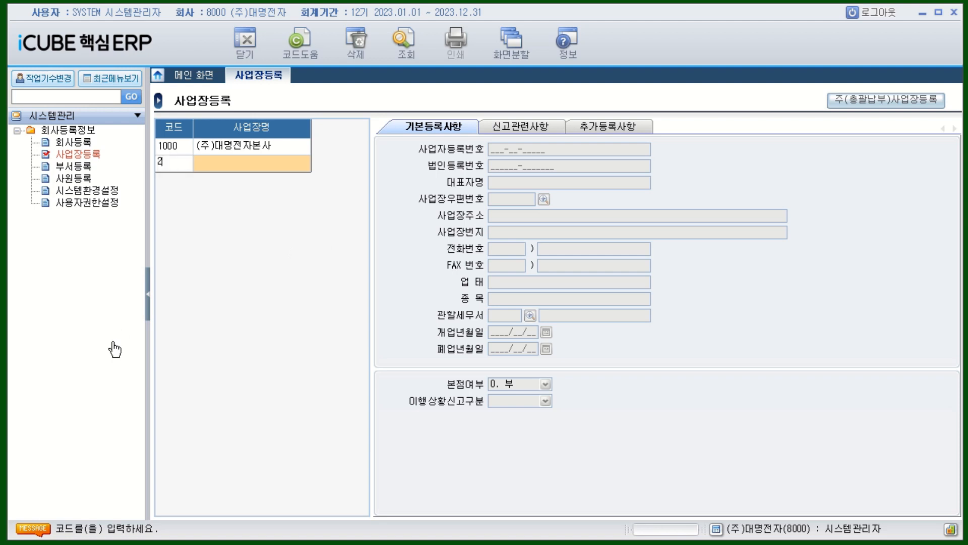
pyautogui.write('0000')
pyautogui.press('Return')
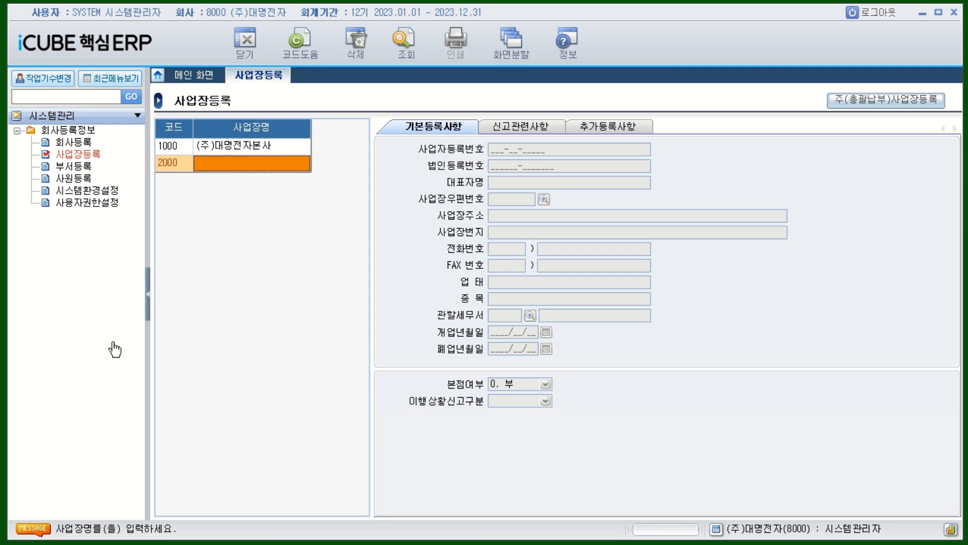
pyautogui.write('(주')
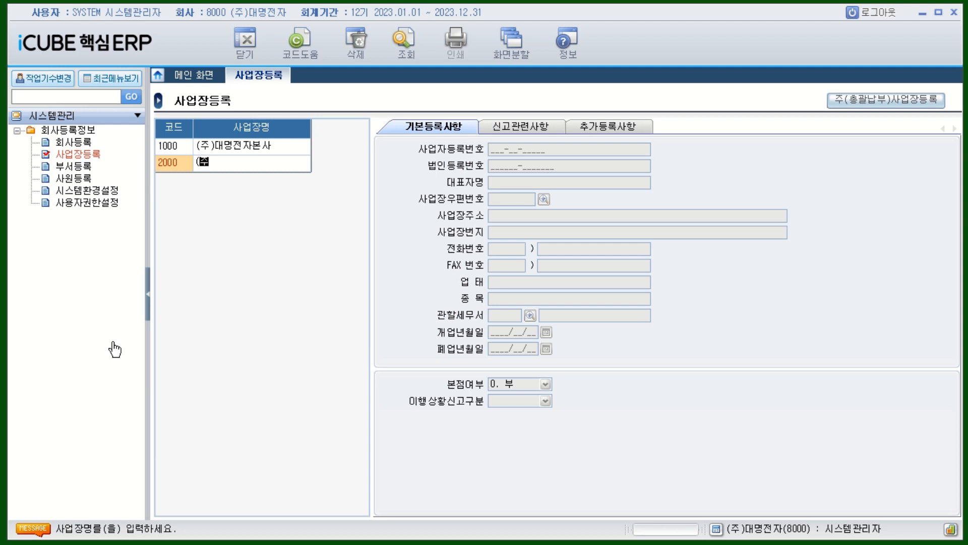
pyautogui.write(')')
pyautogui.write('대')
pyautogui.write('명ㅈ')
pyautogui.write('ㅓㄴ자')
pyautogui.write(' 천마')
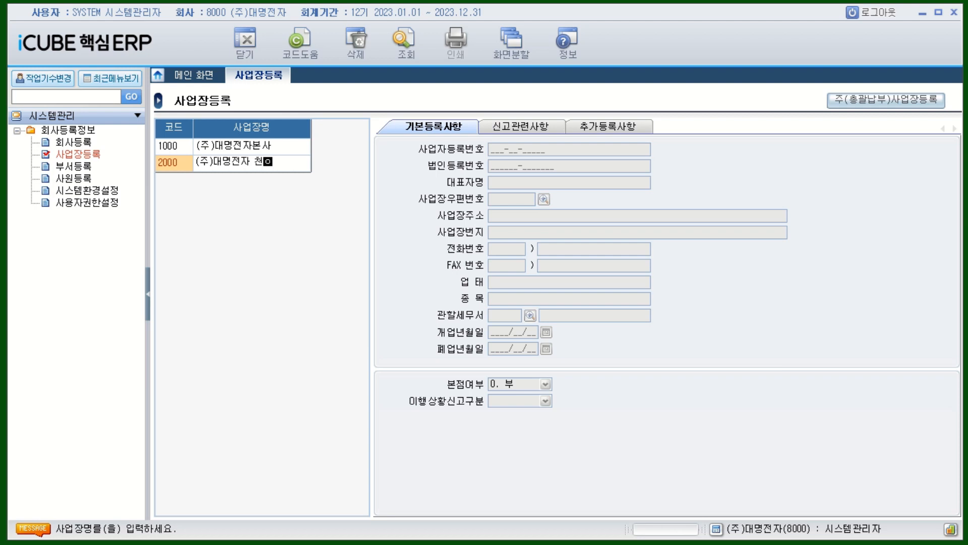
pyautogui.write('ㄴ공ㅈㅏㅇ')
pyautogui.press('Return')
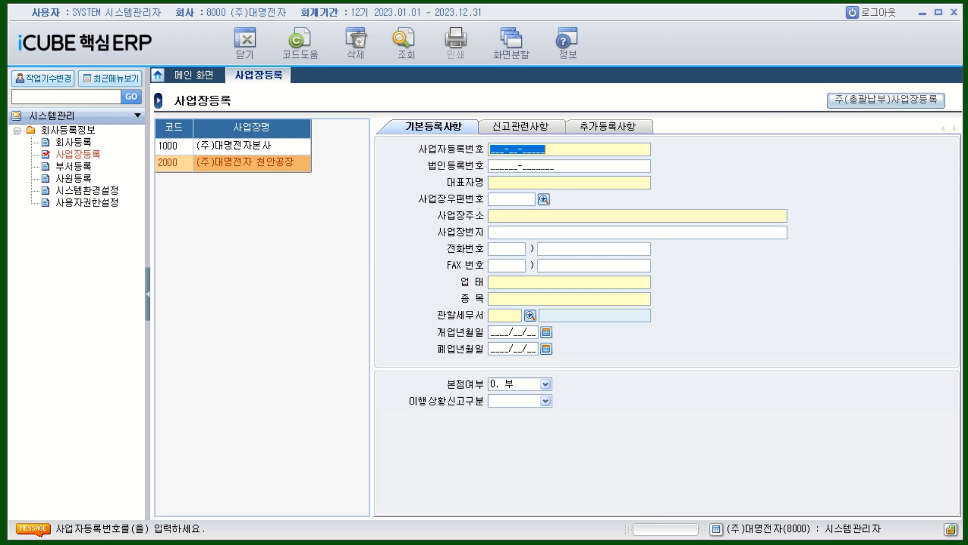
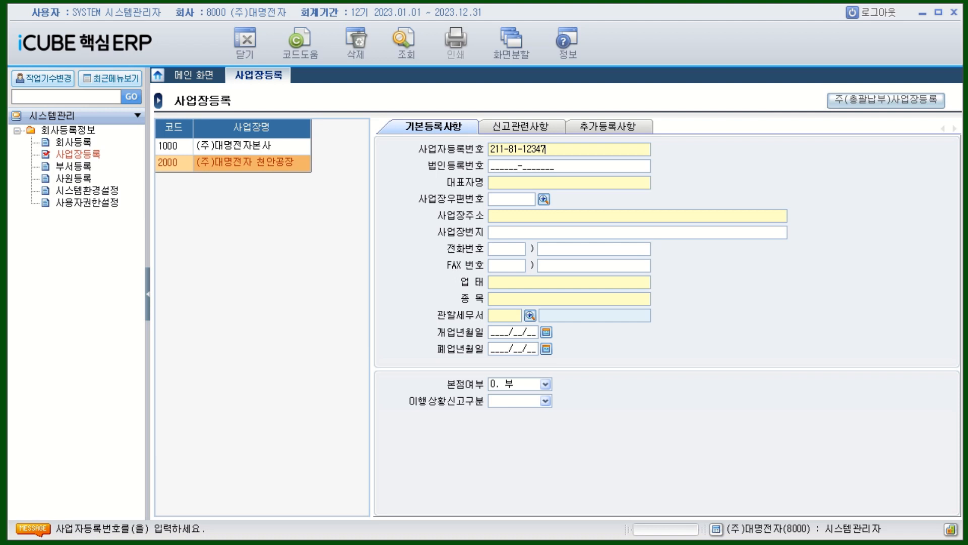
pyautogui.press('Return')
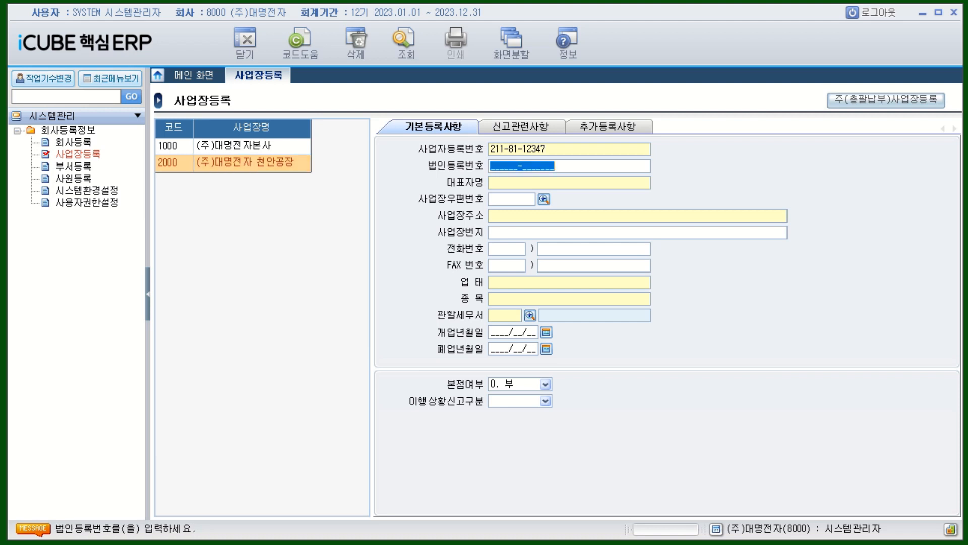
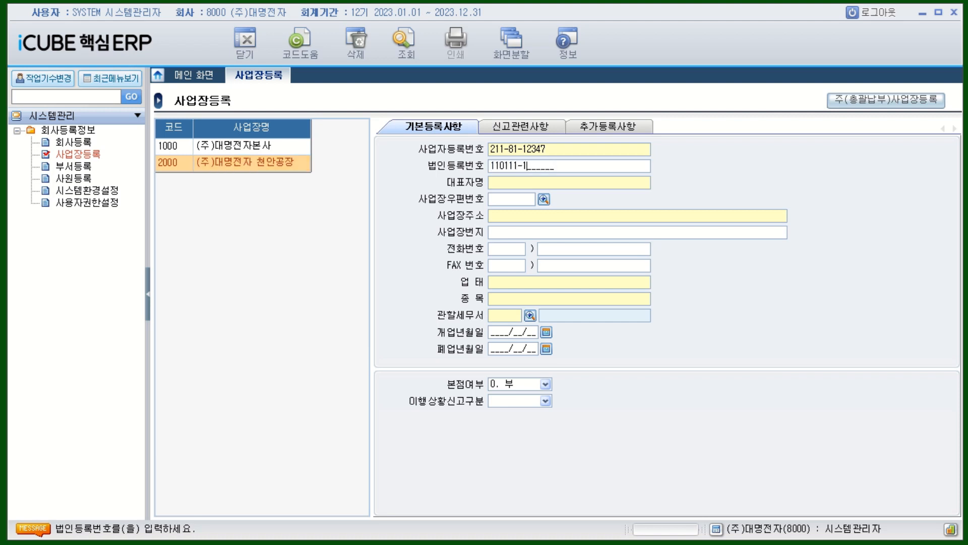
pyautogui.press('Return')
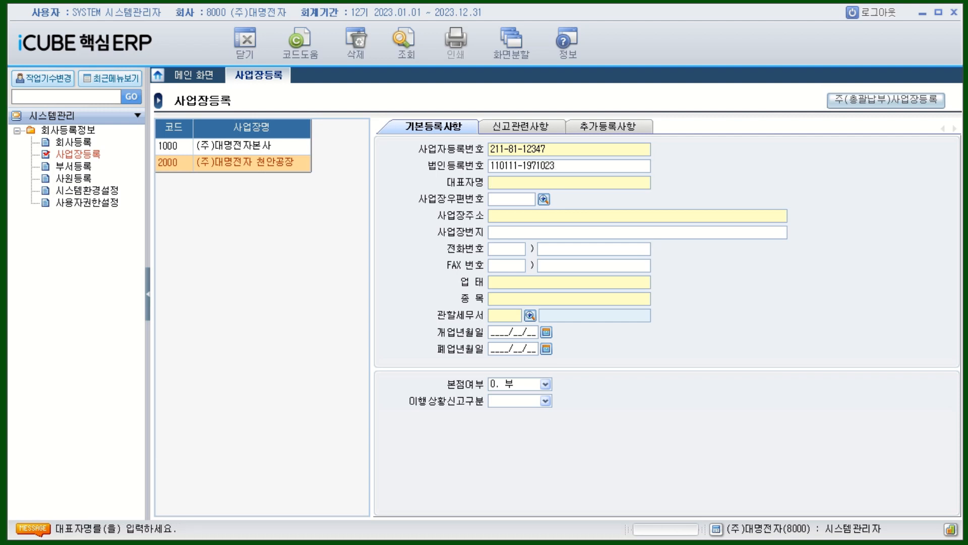
pyautogui.write('김개')
pyautogui.write('갑돌')
pyautogui.press('Return')
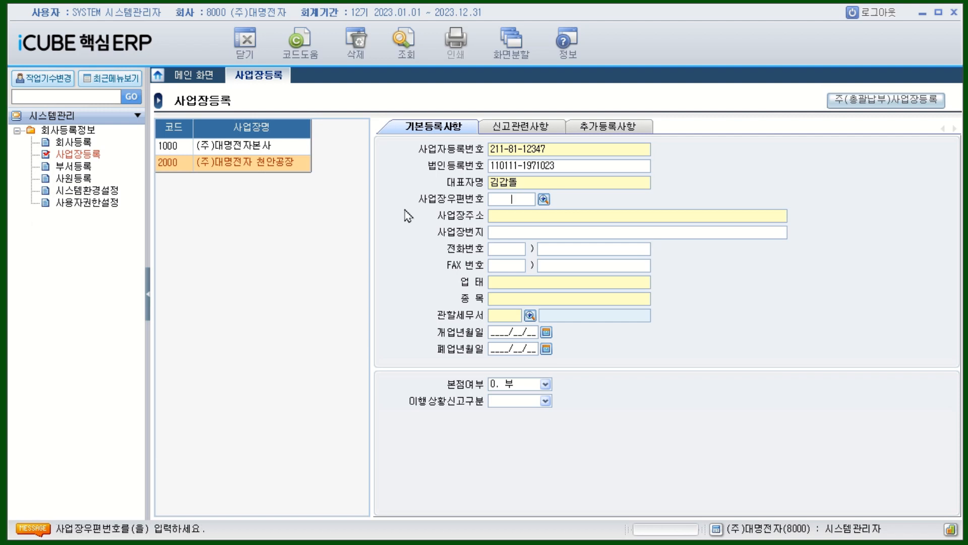
pyautogui.click(544, 200)
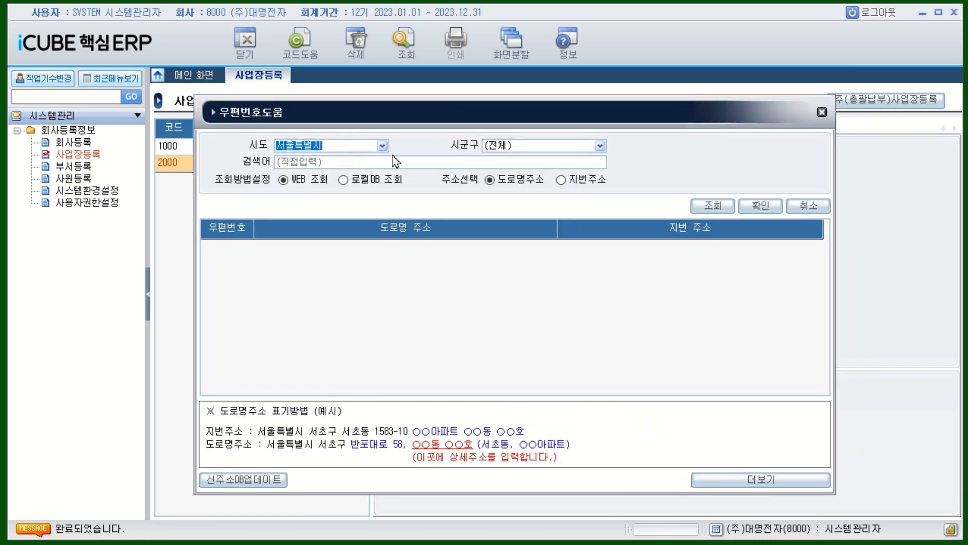
pyautogui.click(383, 146)
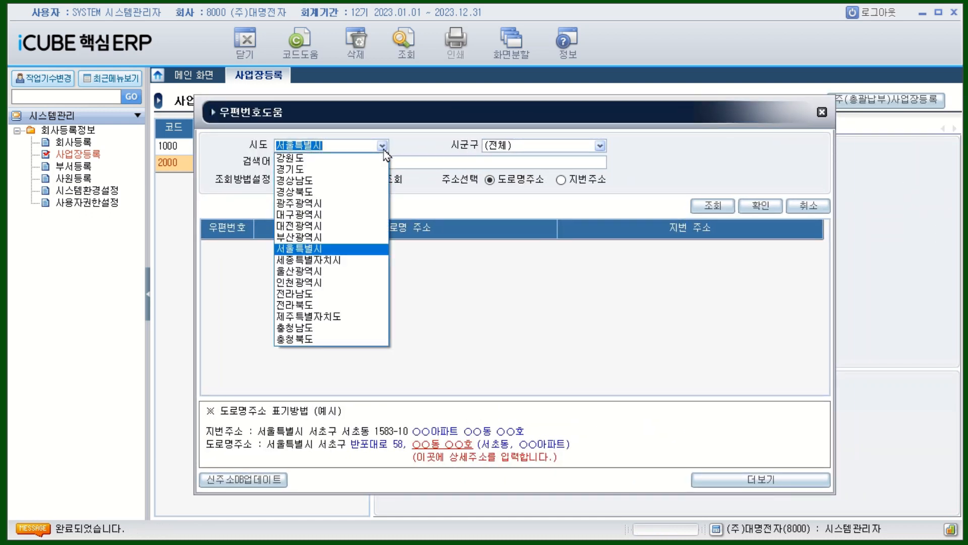
pyautogui.click(309, 328)
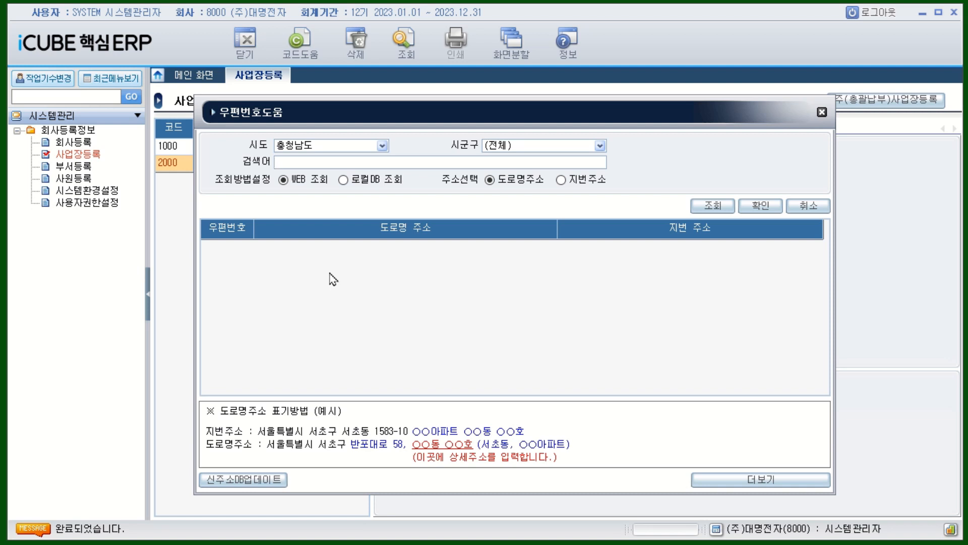
pyautogui.write('ㅆ')
pyautogui.write('ㅏㅇ용')
pyautogui.write('ㅂ')
pyautogui.write('로 ')
pyautogui.write('67')
pyautogui.press('Return')
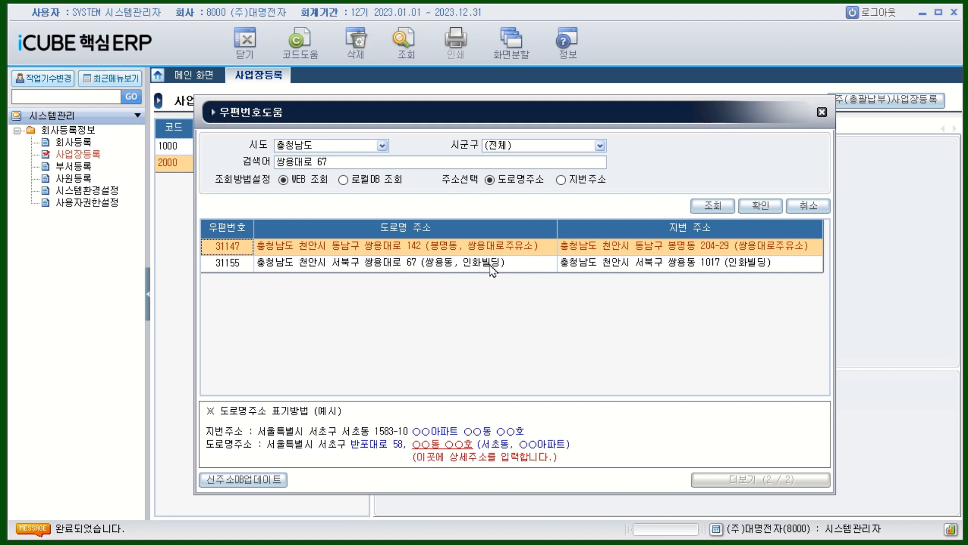
pyautogui.click(368, 263)
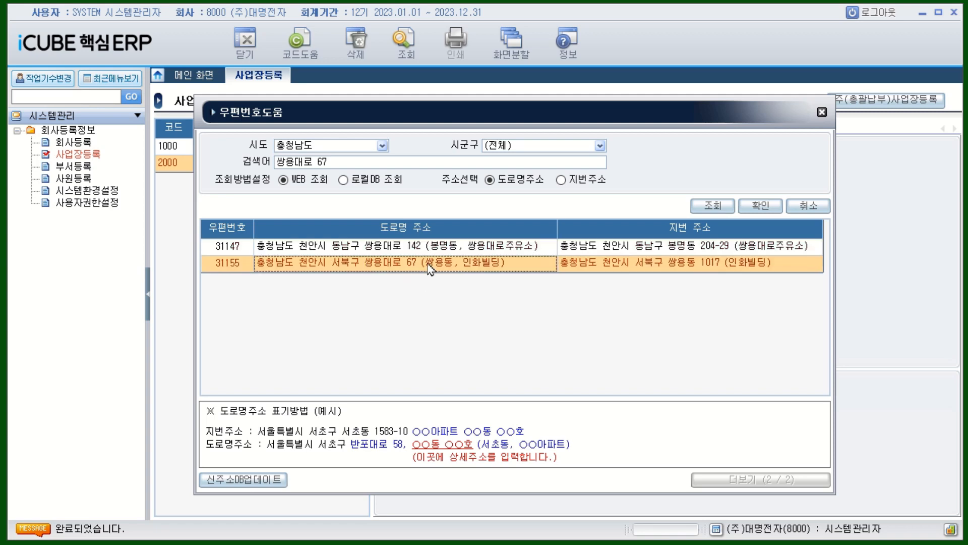
pyautogui.click(755, 212)
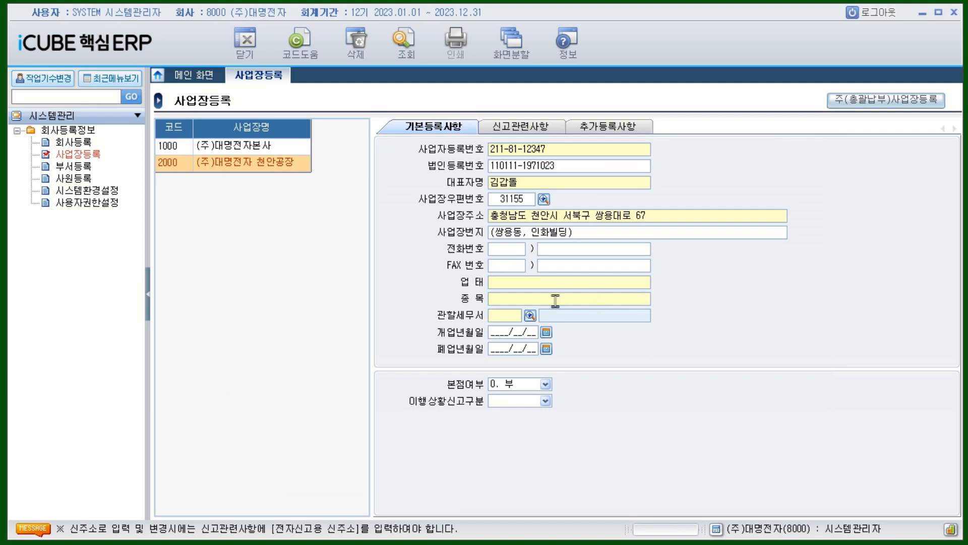
# Step: Enter business type 제조 and business item 전자제품 for place 2000
pyautogui.click(508, 286)
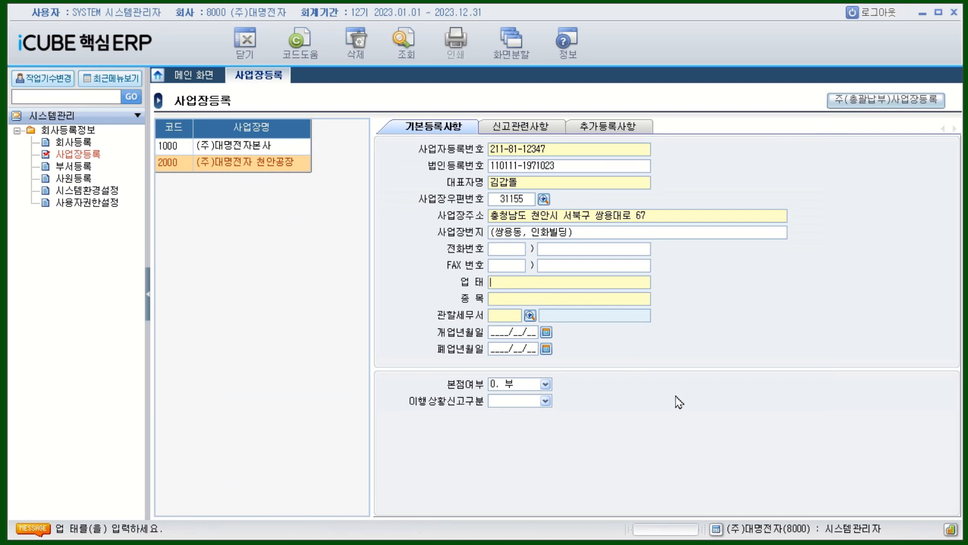
pyautogui.write('제조')
pyautogui.press('Return')
pyautogui.write('전자')
pyautogui.write('제품')
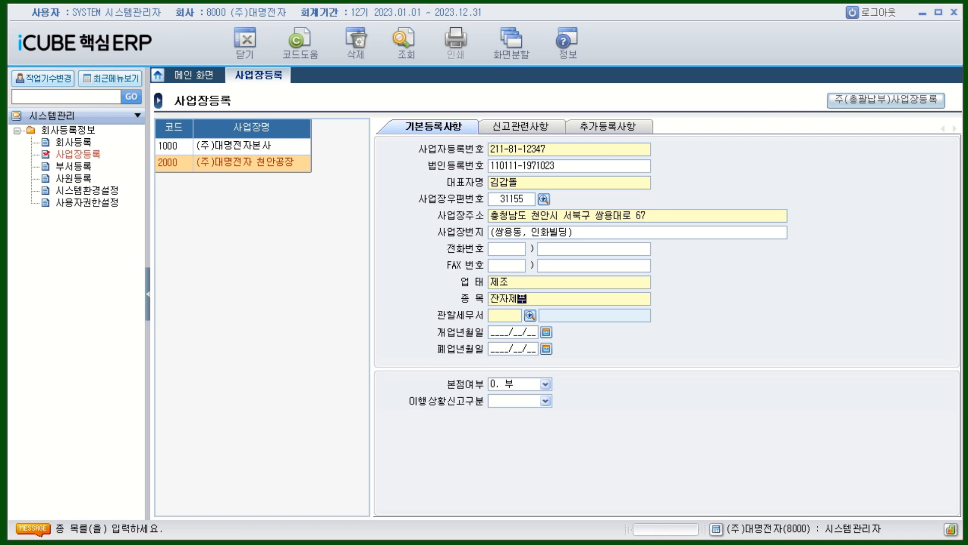
pyautogui.press('Return')
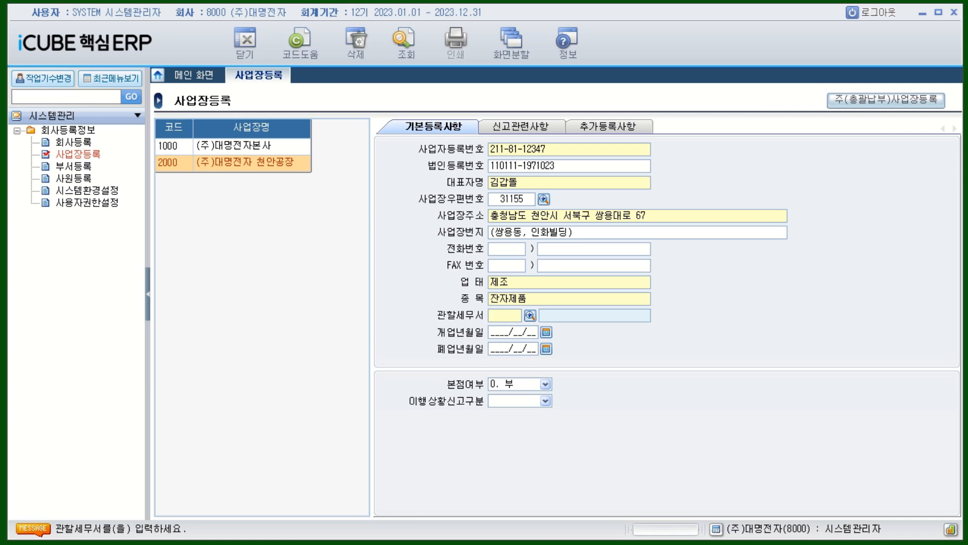
# Step: Search 천안 and set place 2000's jurisdiction tax office to 312 천안
pyautogui.click(533, 317)
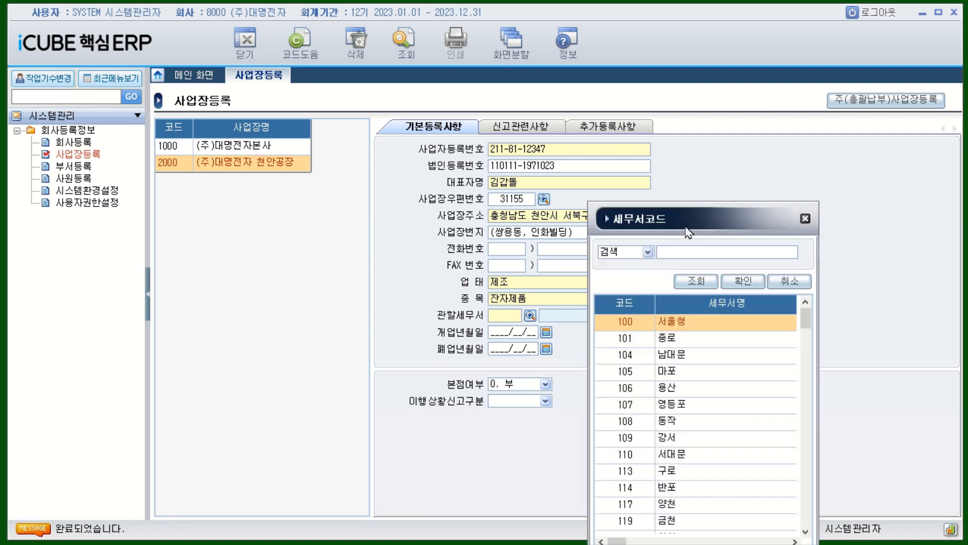
pyautogui.write('천아')
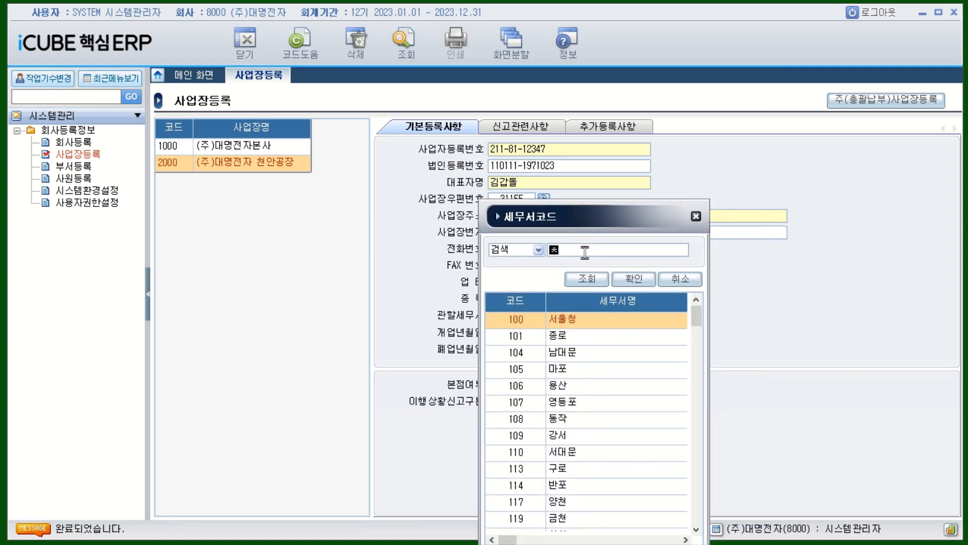
pyautogui.write('ㄴ')
pyautogui.press('Return')
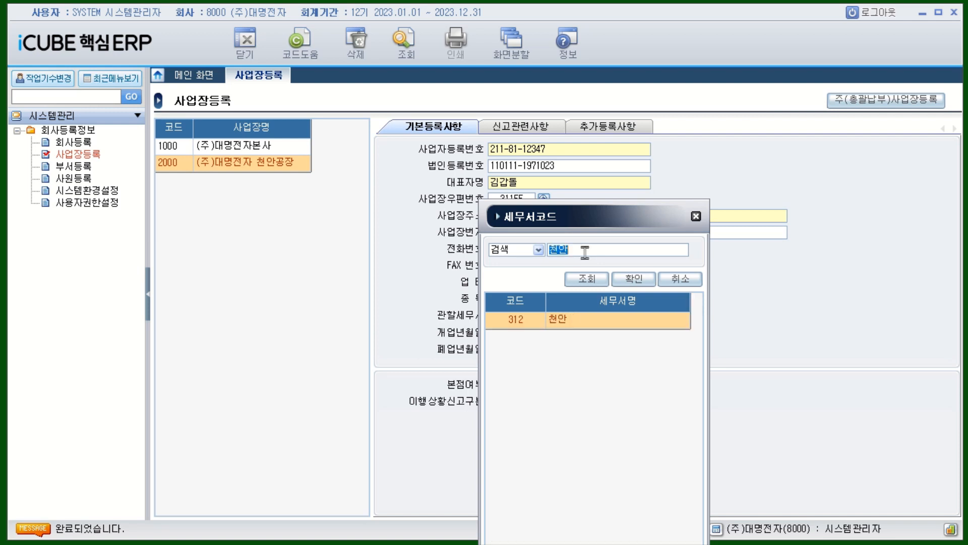
pyautogui.click(584, 323)
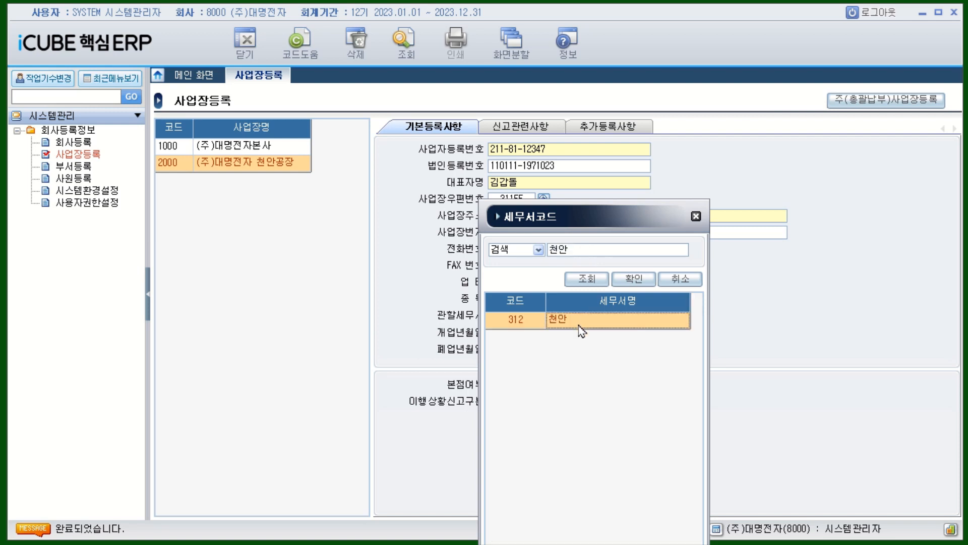
pyautogui.doubleClick(573, 323)
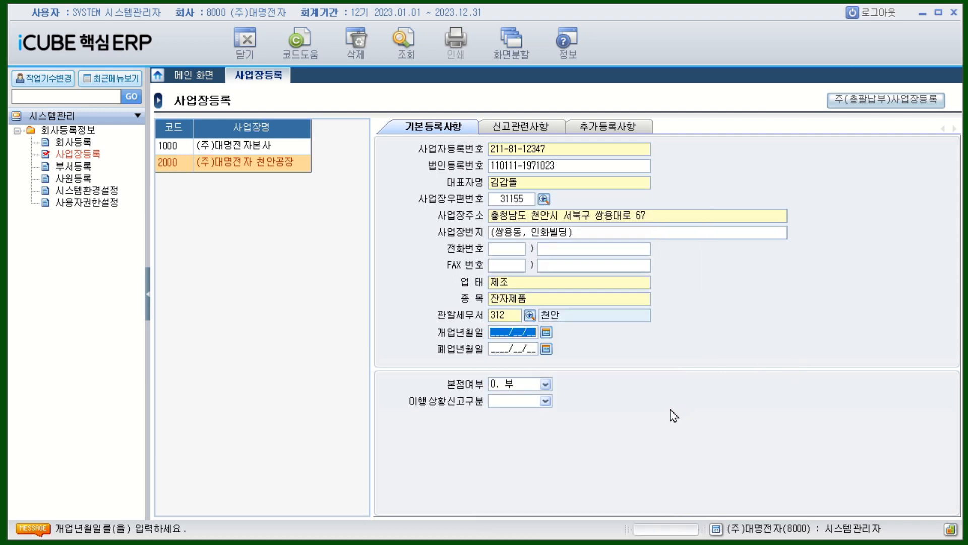
# Step: Enter 2012/02/01 as the 천안공장 opening date, save the record, and reopen place 2000
pyautogui.write('20120201')
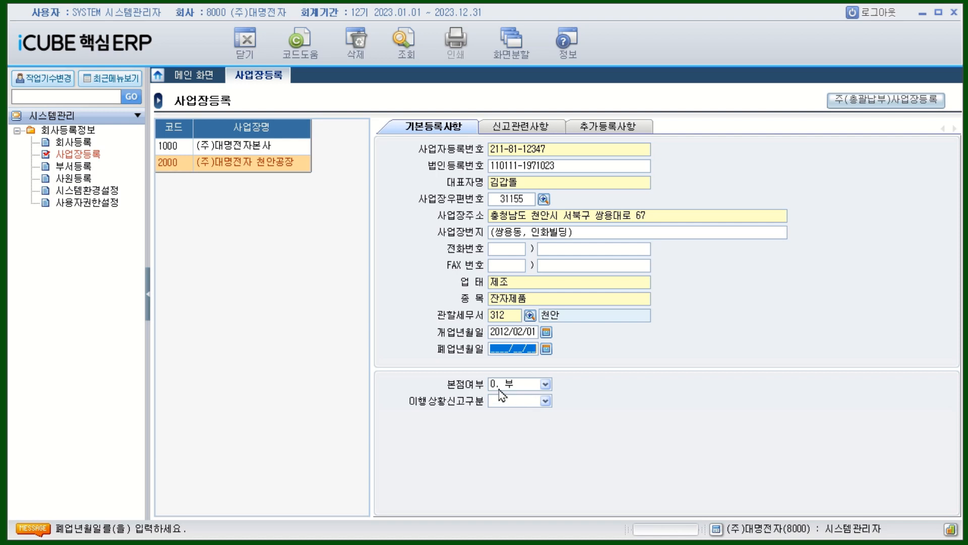
pyautogui.press('Return')
pyautogui.press('Return')
pyautogui.press('Return')
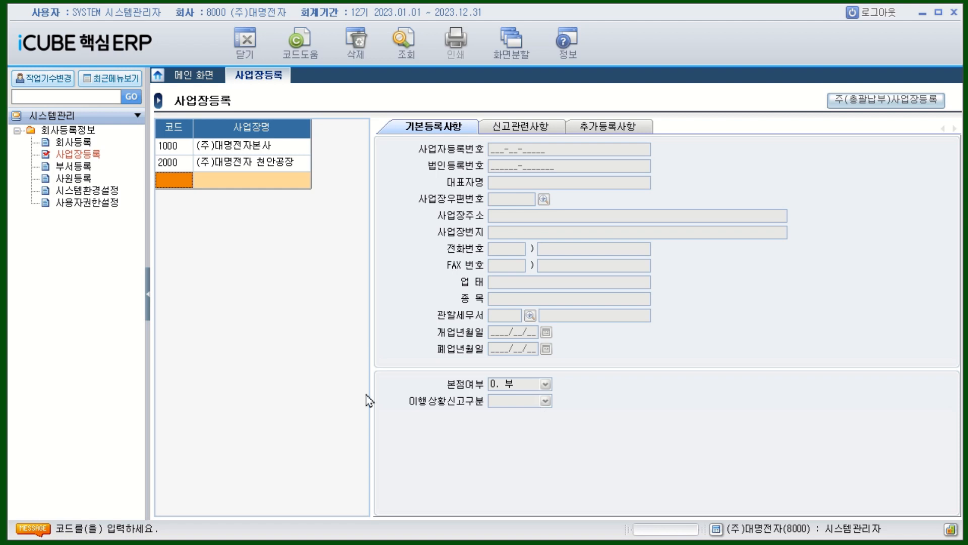
pyautogui.click(183, 162)
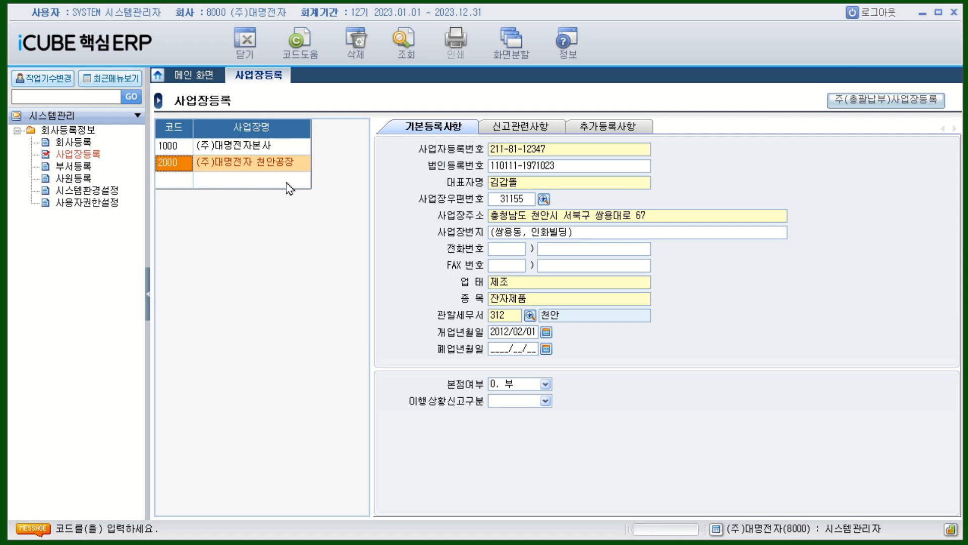
# Step: On the filing details, set the main industry code to 321000 via a 전자 search
pyautogui.click(541, 134)
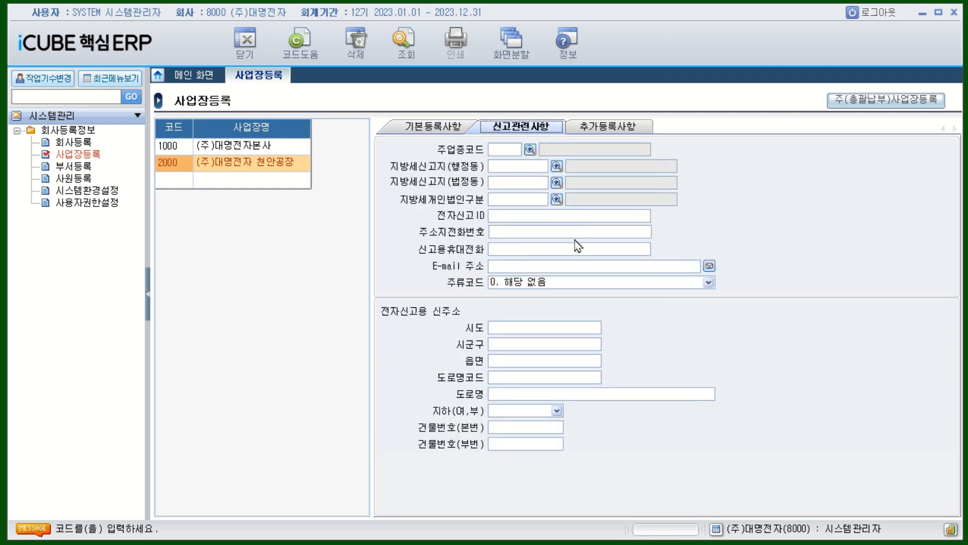
pyautogui.click(532, 150)
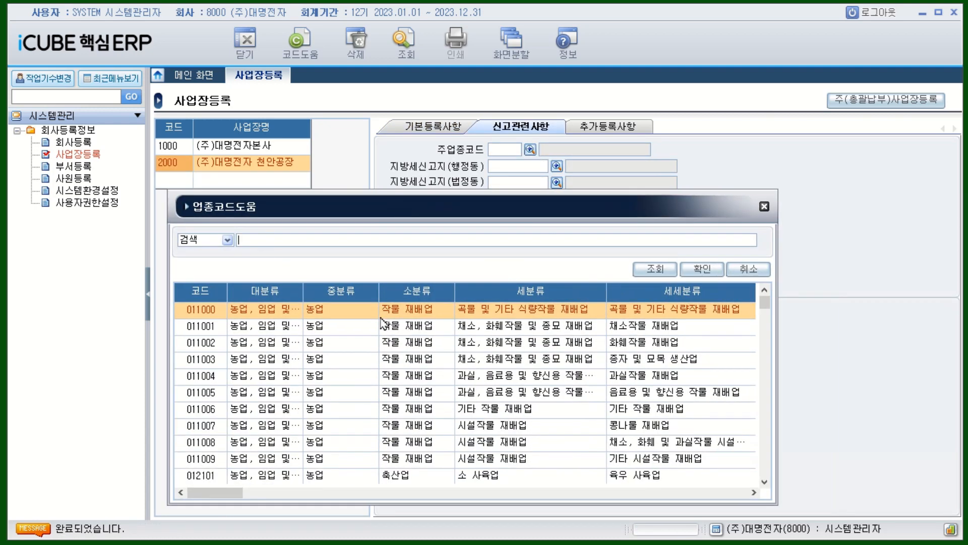
pyautogui.write('제')
pyautogui.write('자')
pyautogui.press('Return')
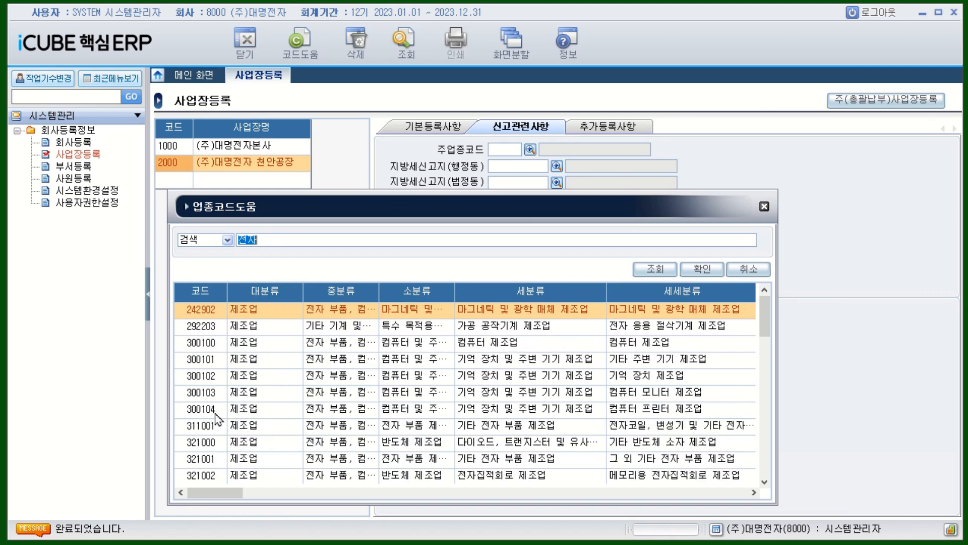
pyautogui.click(212, 443)
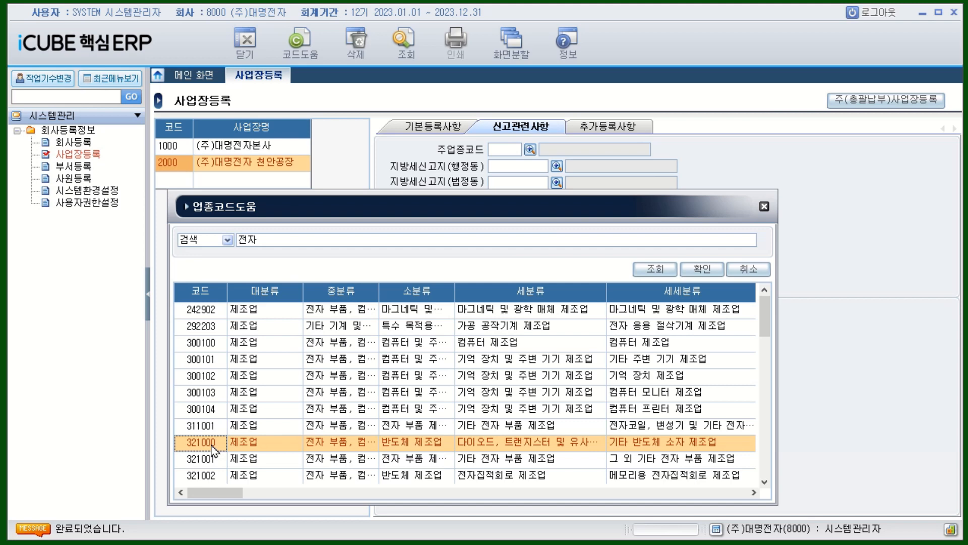
pyautogui.doubleClick(212, 444)
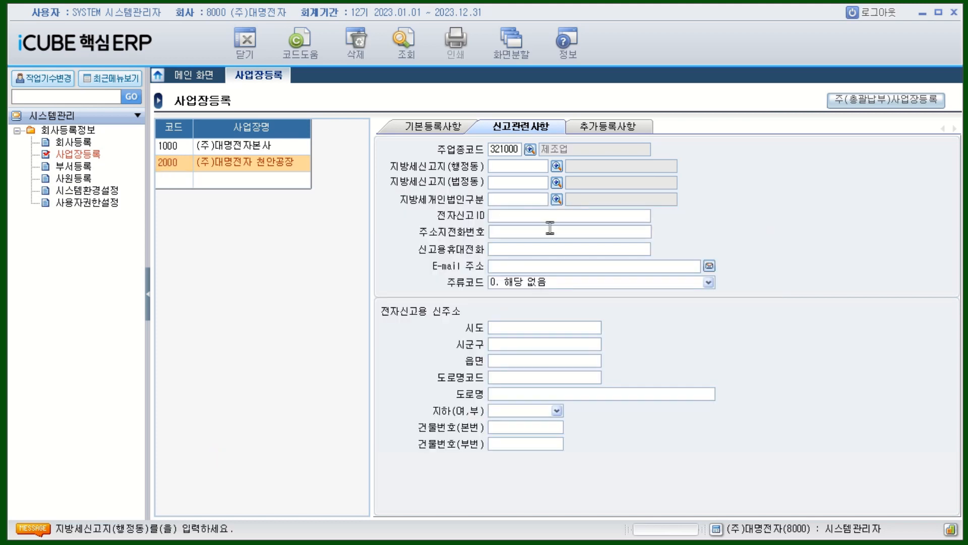
pyautogui.click(557, 167)
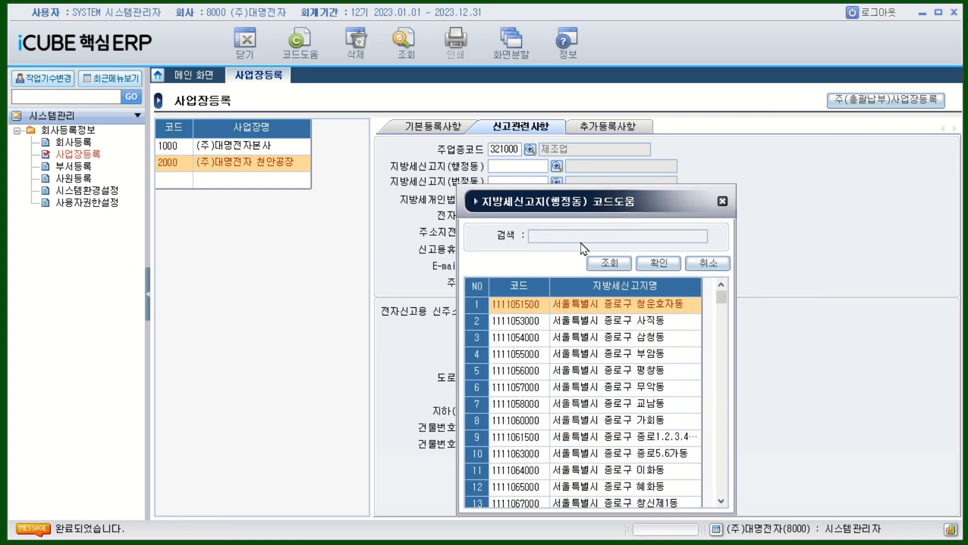
pyautogui.write('쌍ㅇ')
pyautogui.write('용')
pyautogui.press('Return')
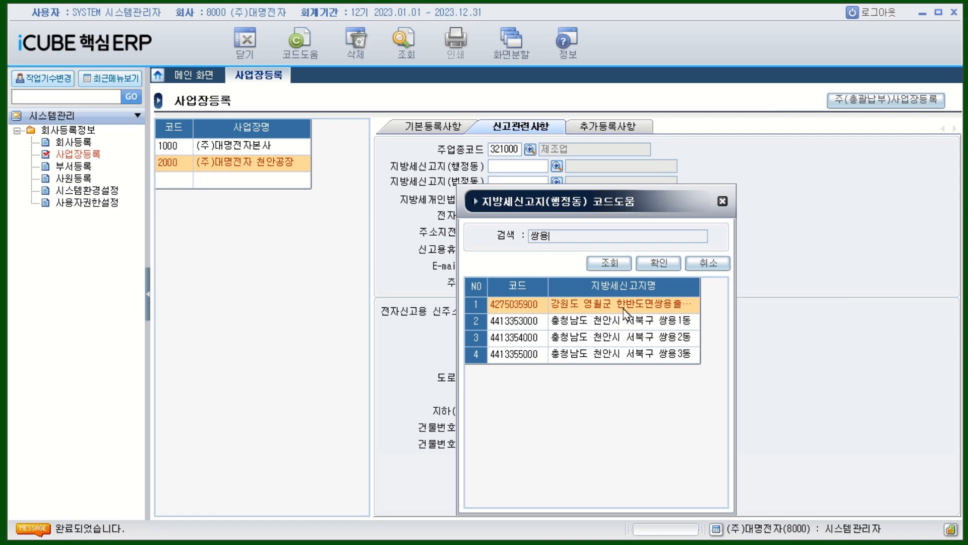
pyautogui.click(679, 326)
pyautogui.doubleClick(679, 326)
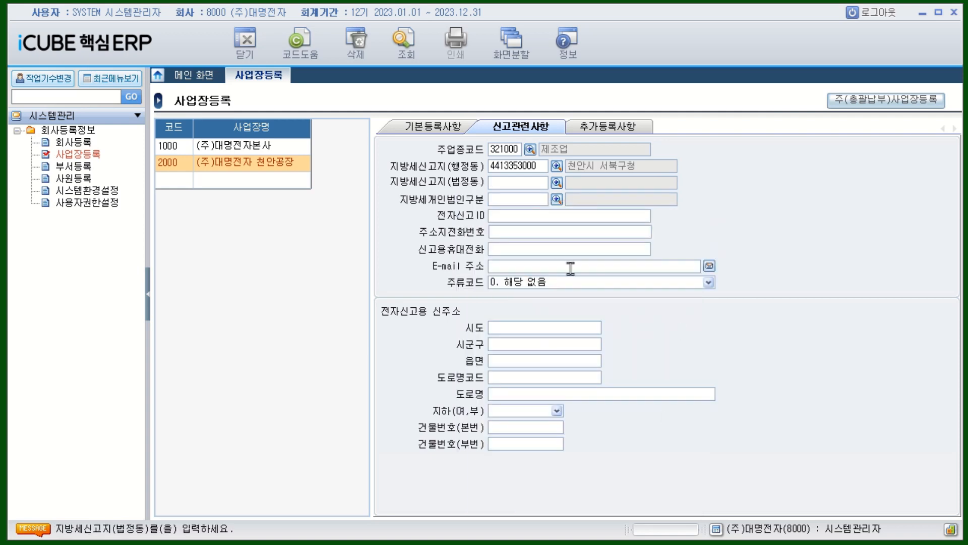
pyautogui.click(557, 185)
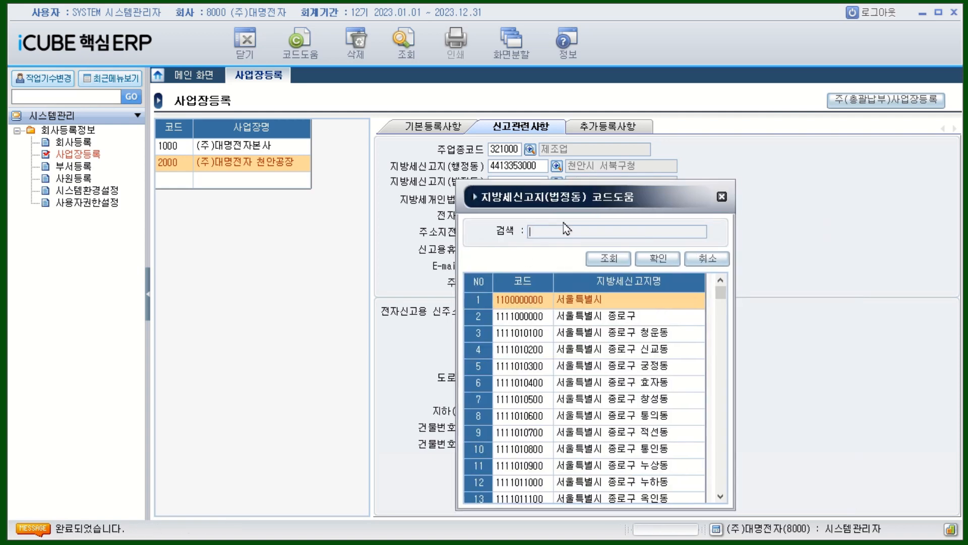
pyautogui.write('쌍용')
pyautogui.press('Return')
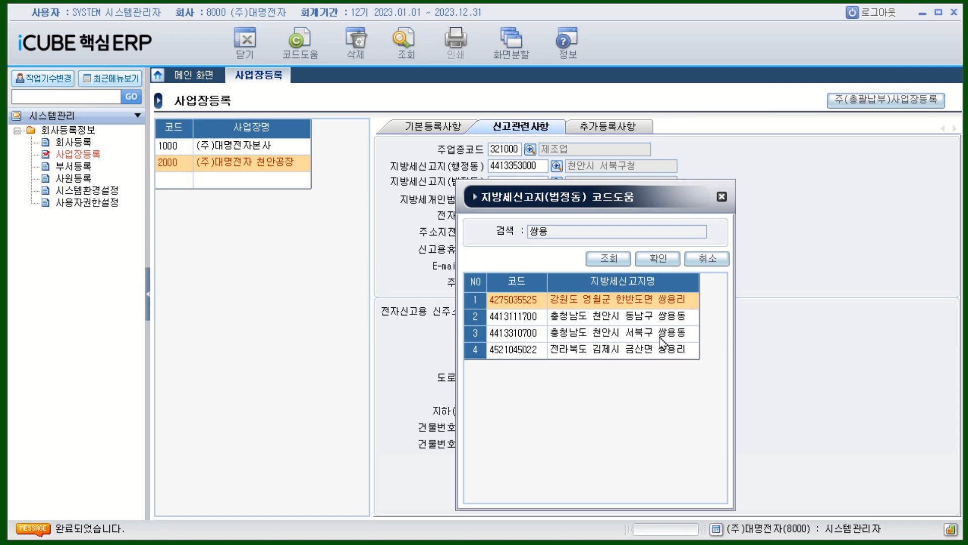
pyautogui.click(647, 338)
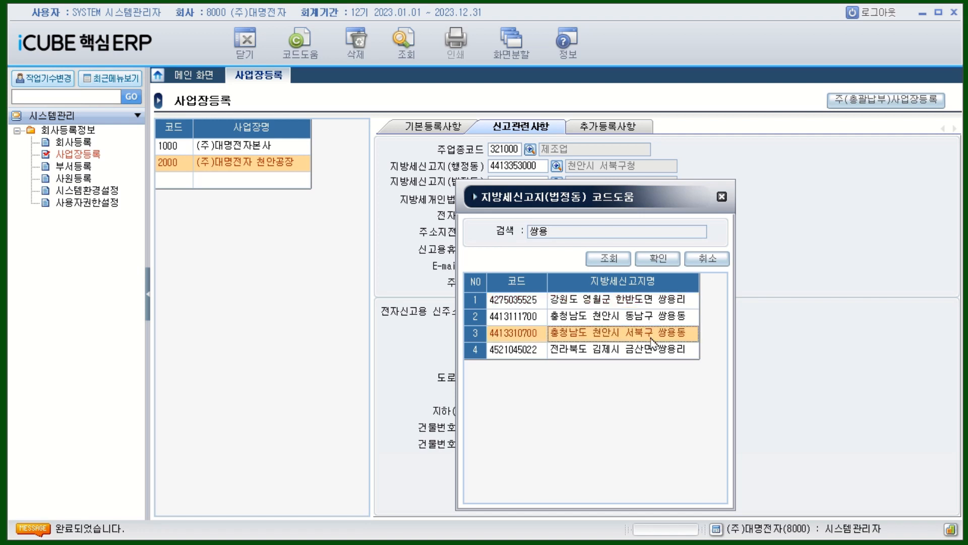
pyautogui.doubleClick(651, 337)
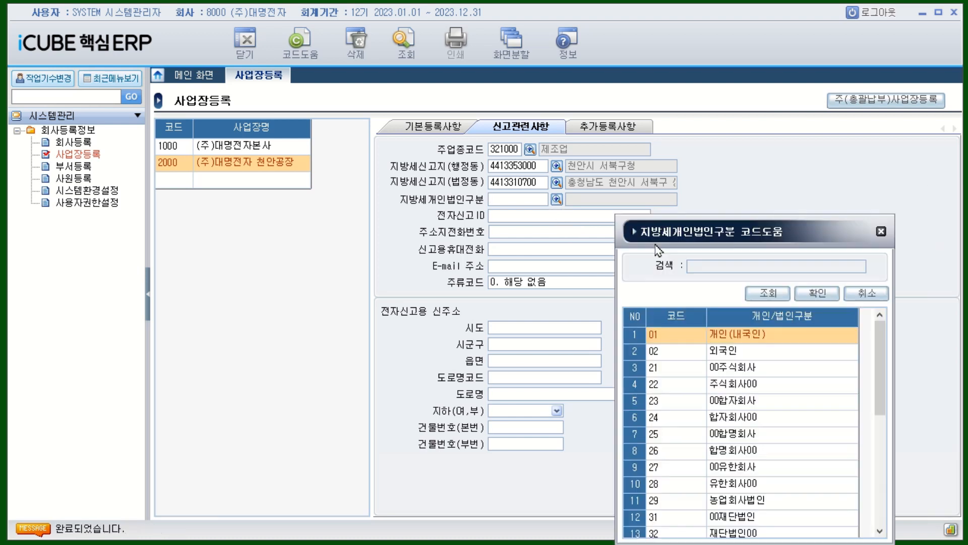
# Step: Set the corporation type to 22 주식회사 and enter the electronic filing ID
pyautogui.moveTo(655, 246); pyautogui.dragTo(536, 259)
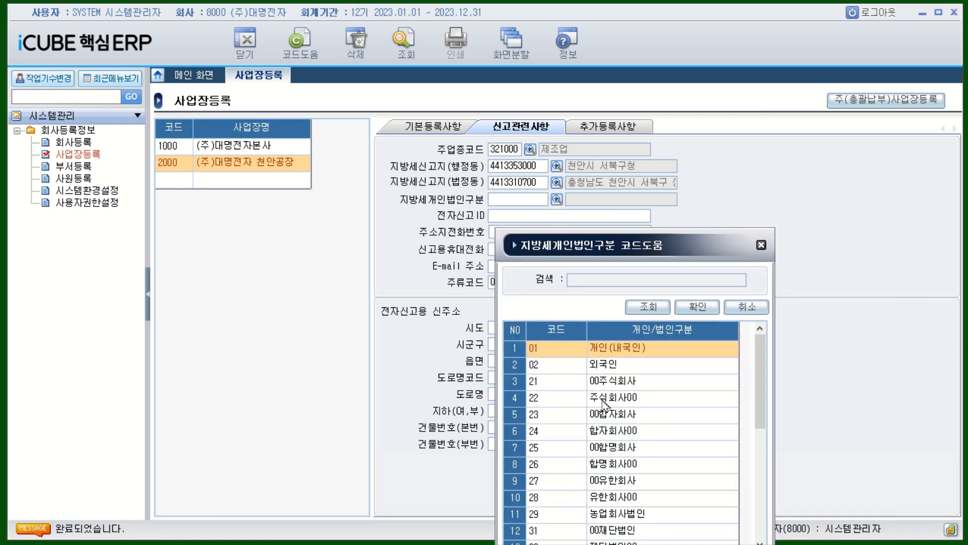
pyautogui.doubleClick(619, 399)
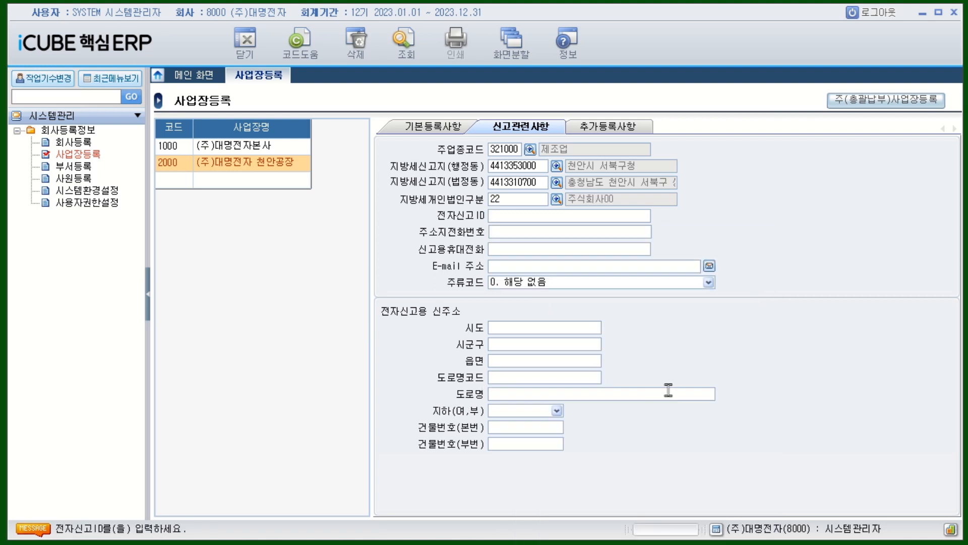
pyautogui.write('12345678')
pyautogui.press('Return')
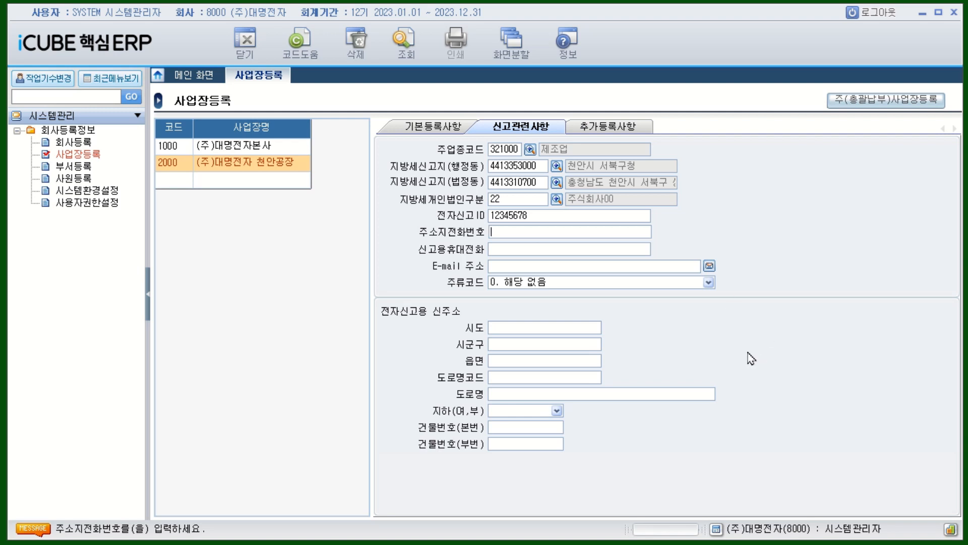
pyautogui.click(171, 181)
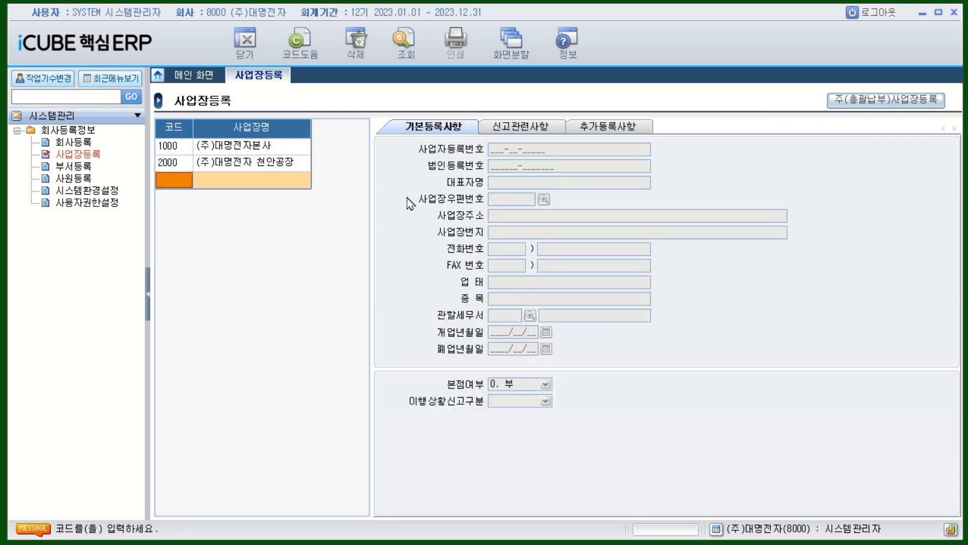
# Step: Select business place 2000 and bring up the 주(총괄납부)사업장등록 dialog
pyautogui.click(181, 163)
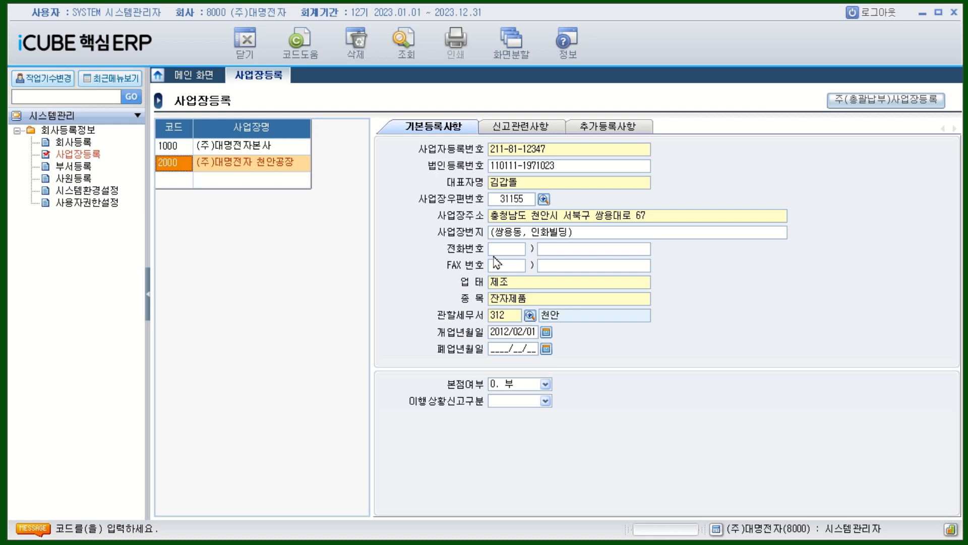
pyautogui.click(902, 106)
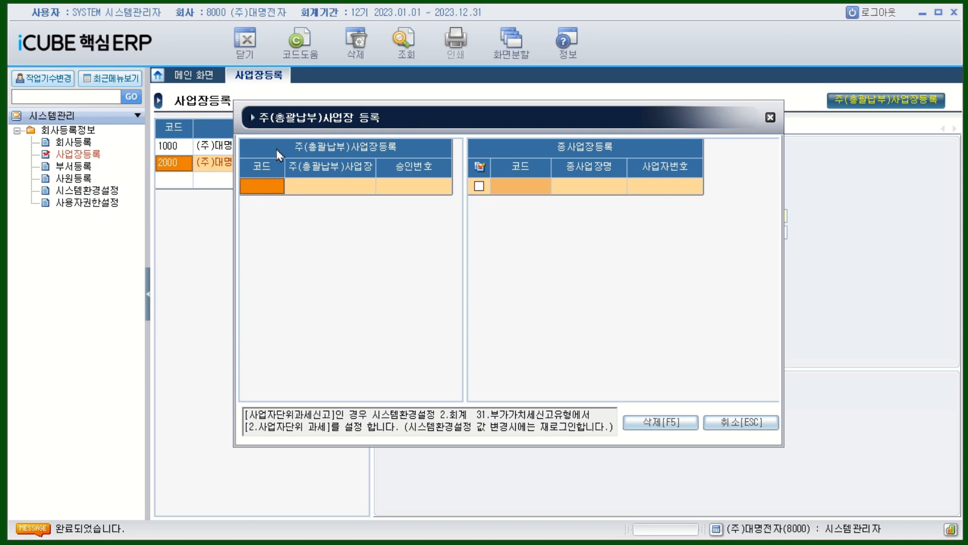
# Step: Choose place 1000 as the consolidated-payment place with approval number 1234567
pyautogui.click(276, 189)
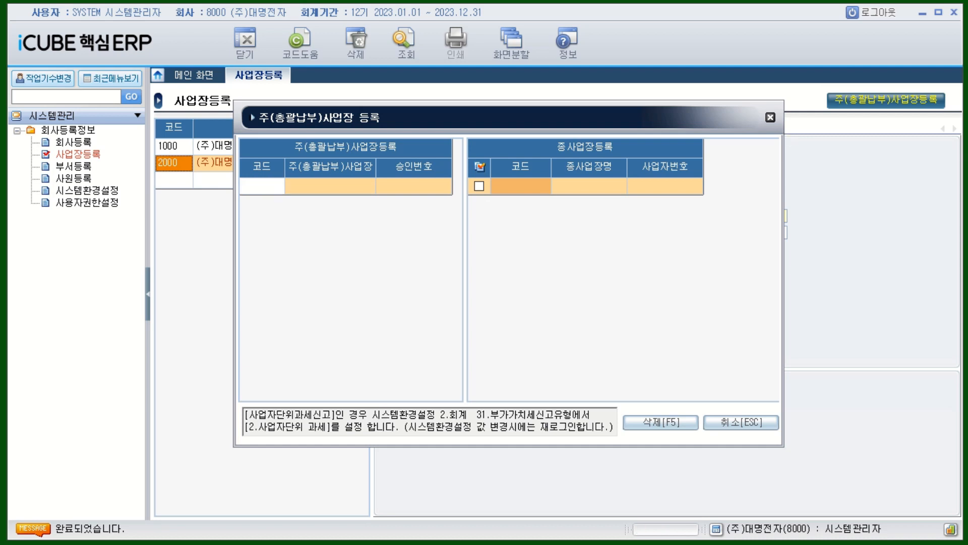
pyautogui.press('F2')
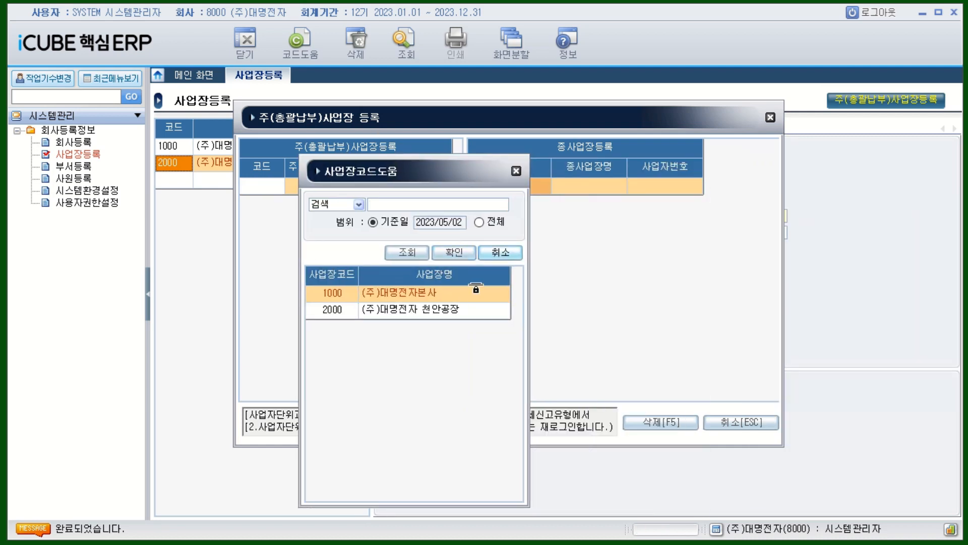
pyautogui.doubleClick(423, 297)
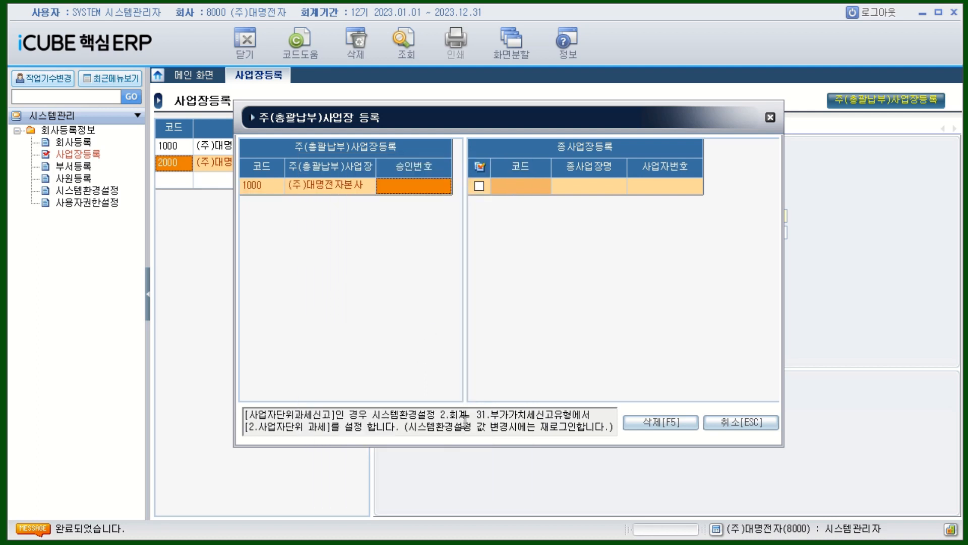
pyautogui.write('1234567')
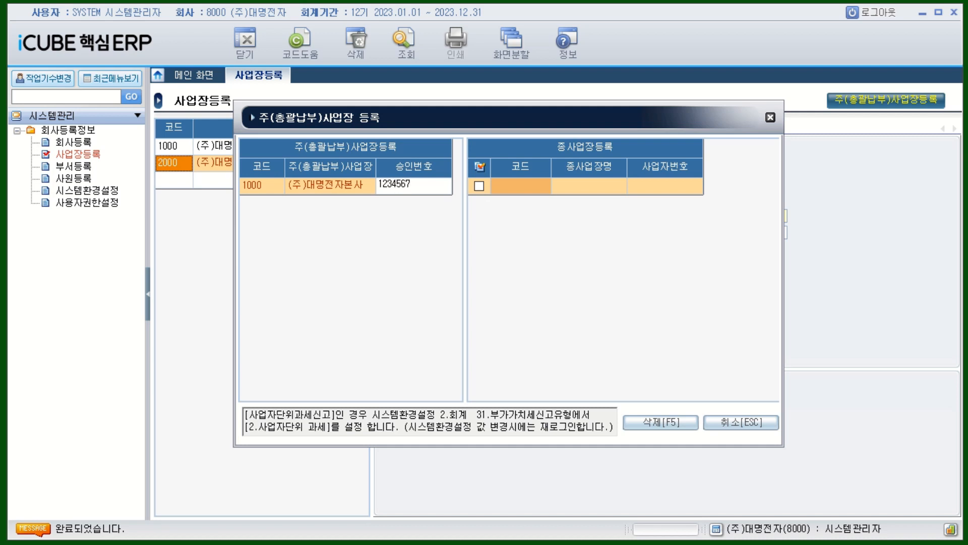
pyautogui.press('Return')
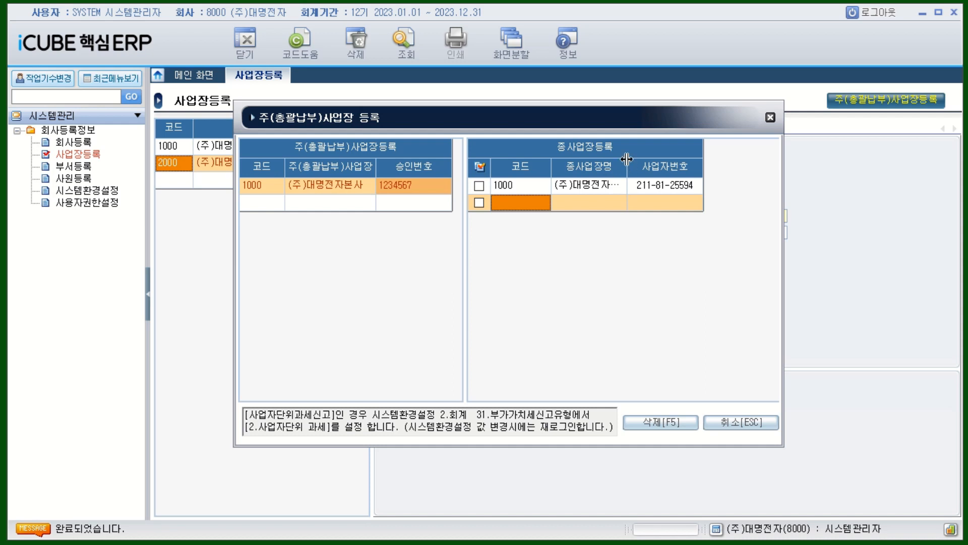
# Step: Add place 2000 as a sub-place and close the registration dialog
pyautogui.moveTo(627, 160); pyautogui.dragTo(656, 158)
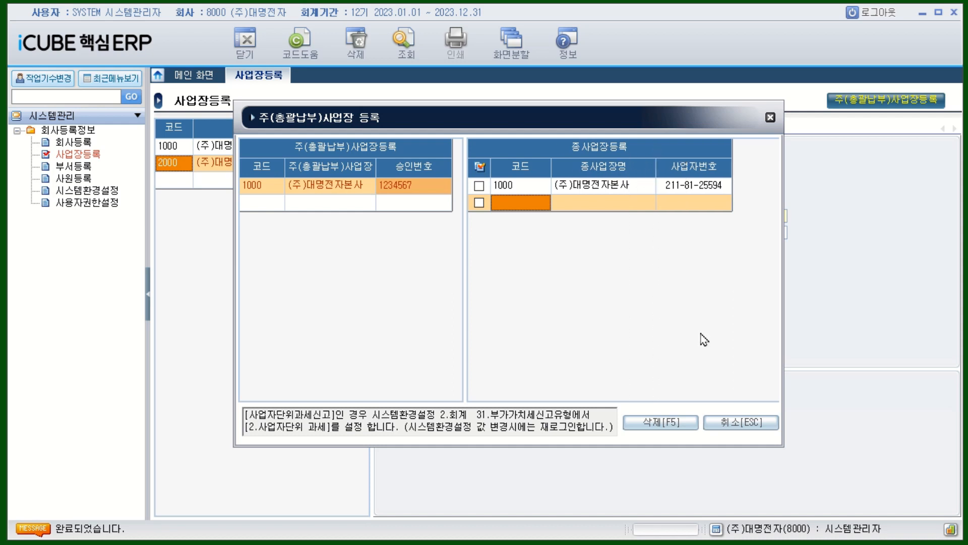
pyautogui.click(530, 211)
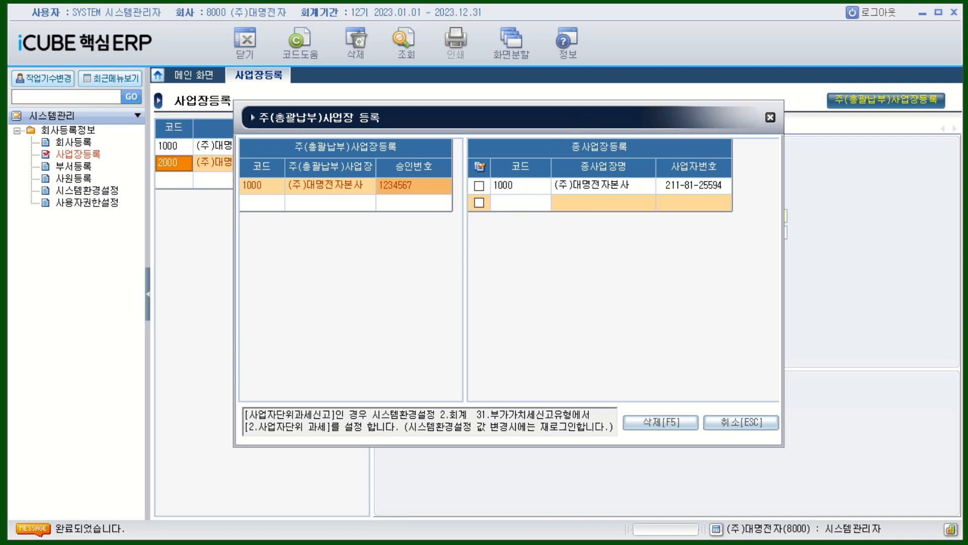
pyautogui.press('F2')
pyautogui.doubleClick(567, 250)
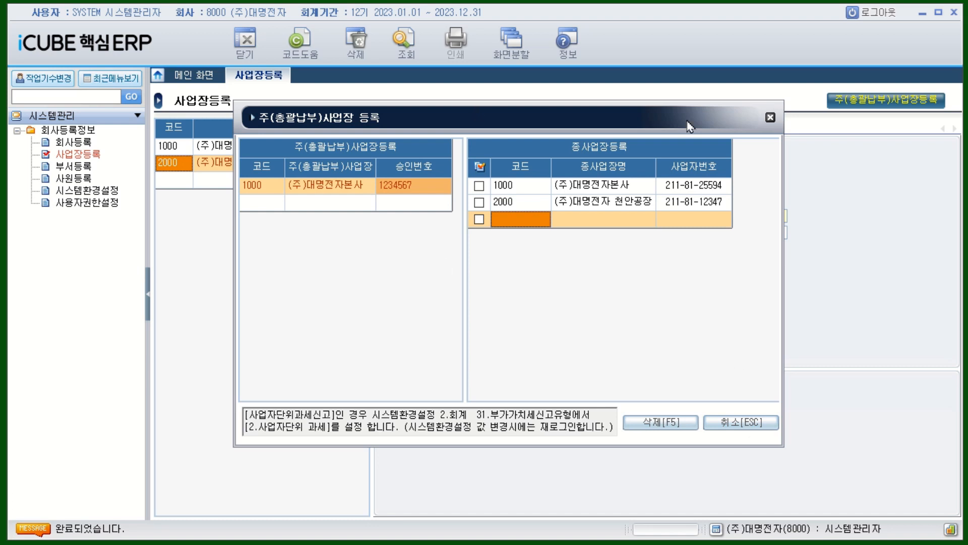
pyautogui.click(770, 118)
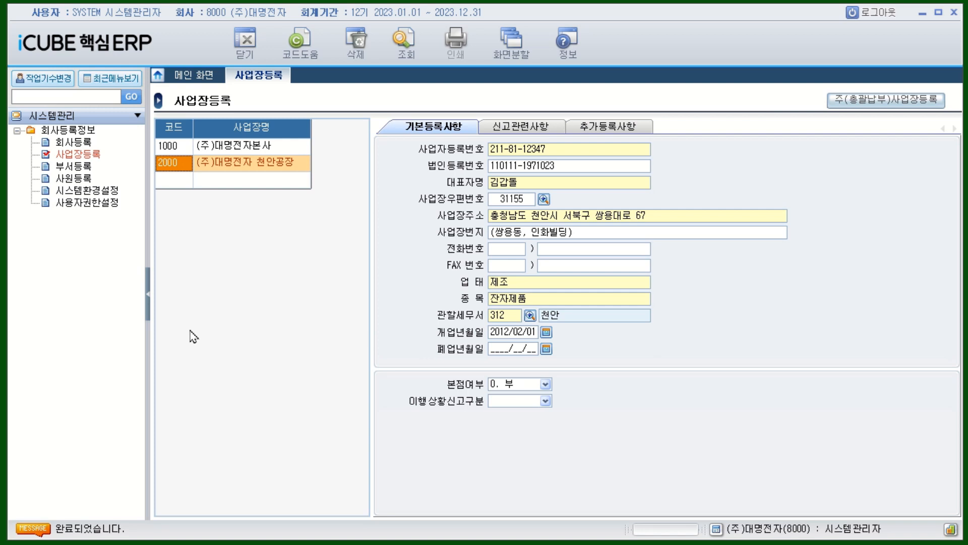
# Step: Filter 시스템환경설정 to 2. 회계 and check code 31 부가가치세 신고유형, set to 사업장별 신고
pyautogui.click(104, 192)
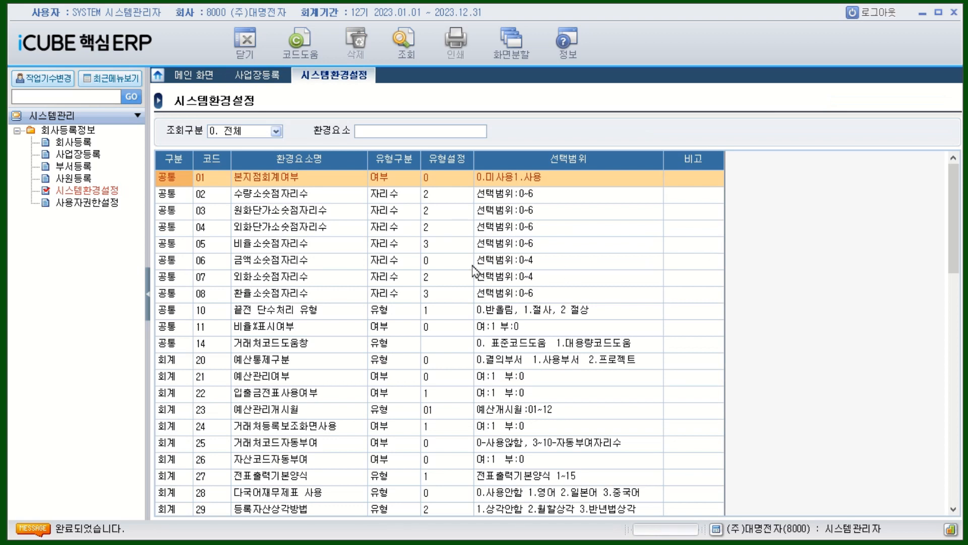
pyautogui.click(276, 131)
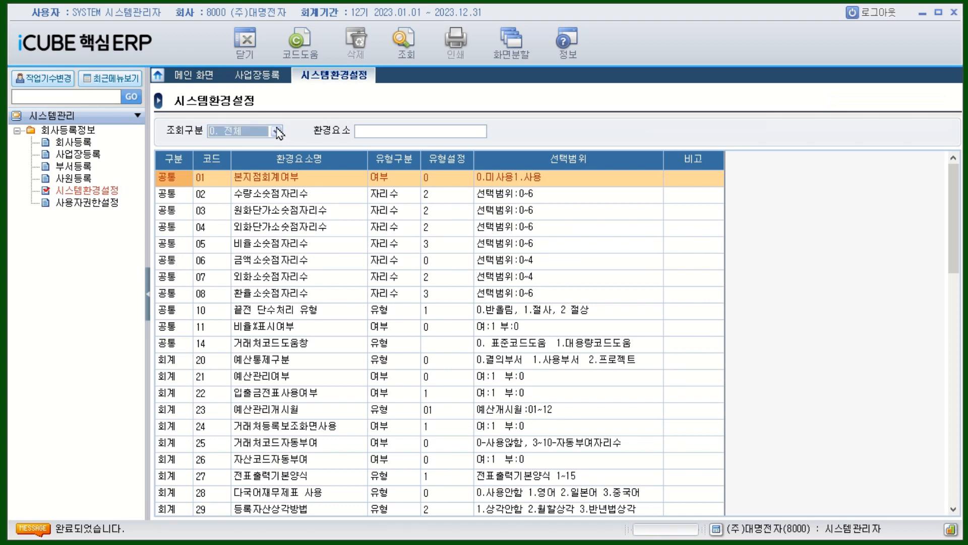
pyautogui.click(235, 166)
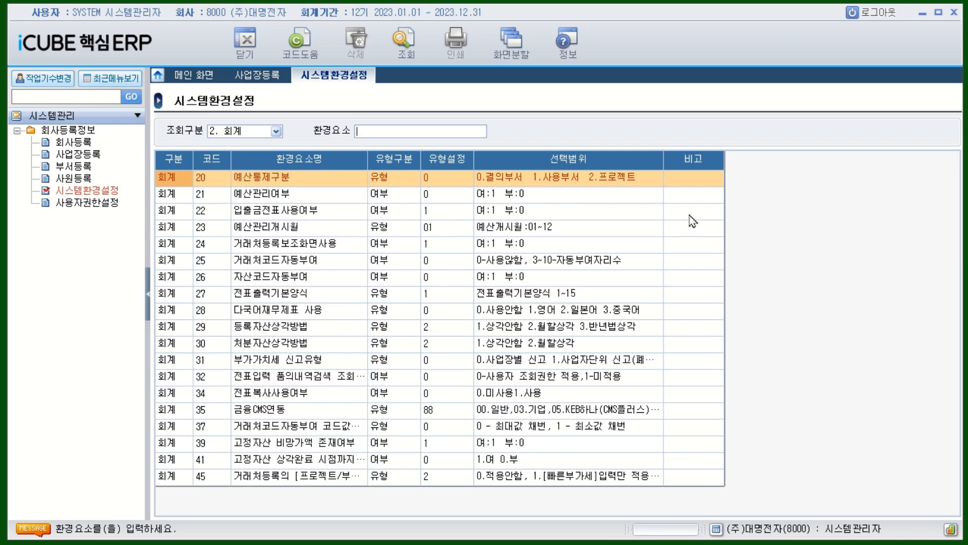
pyautogui.click(276, 132)
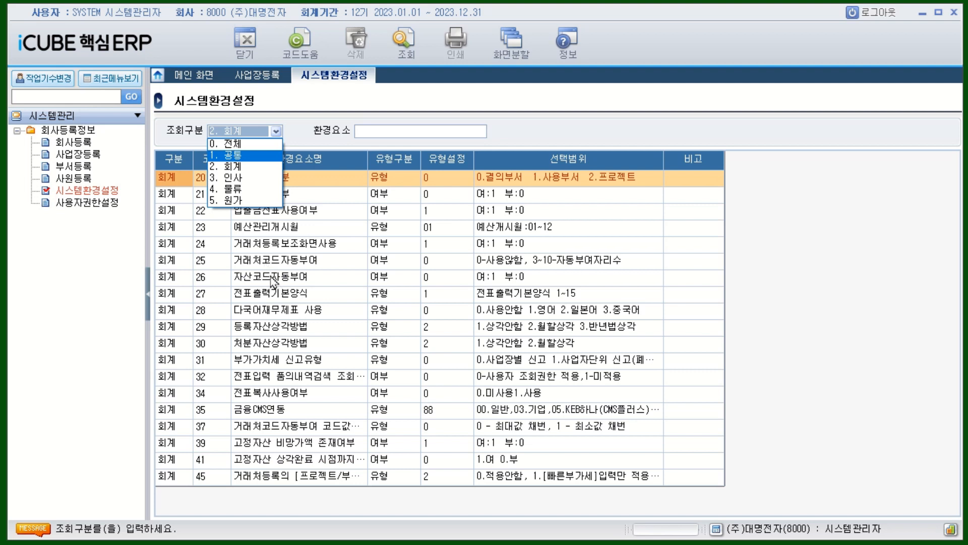
pyautogui.click(238, 167)
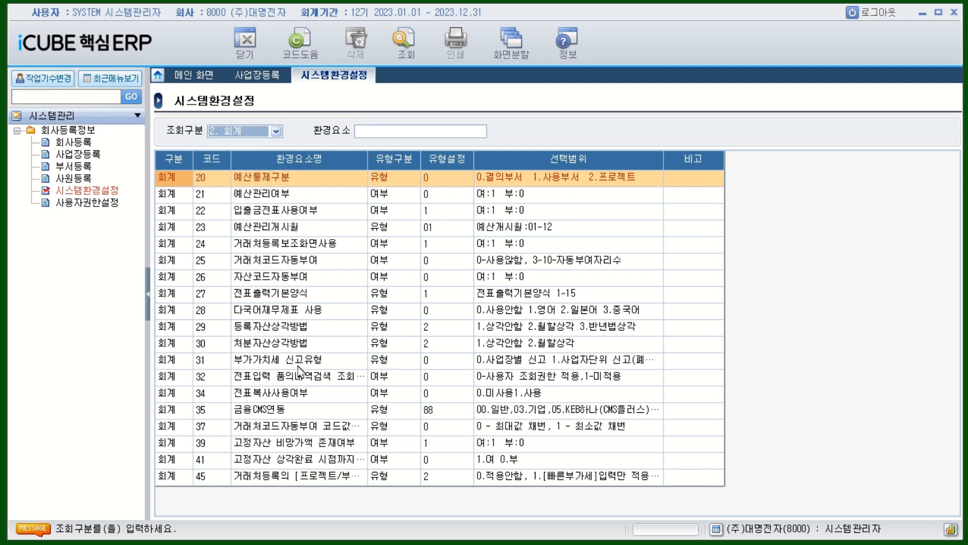
pyautogui.click(245, 364)
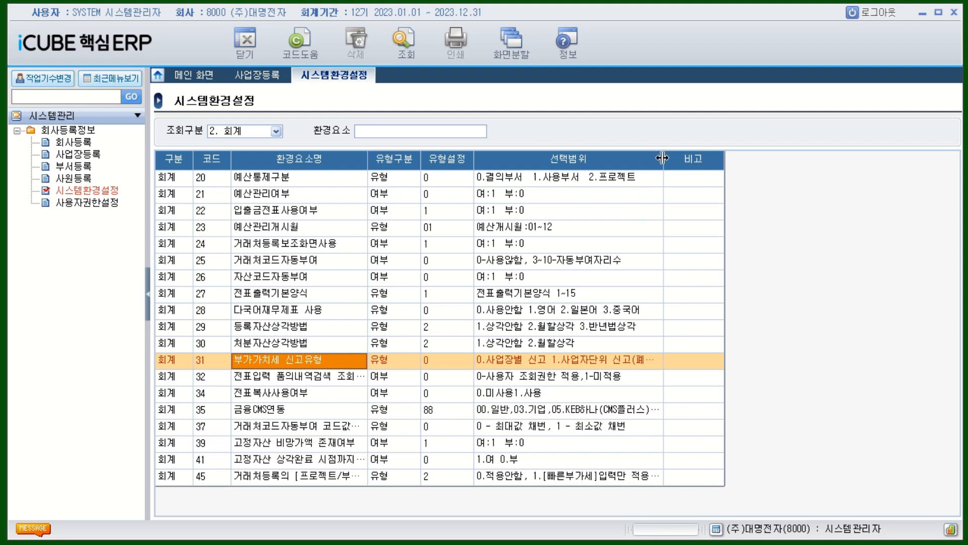
pyautogui.moveTo(725, 160); pyautogui.dragTo(792, 162)
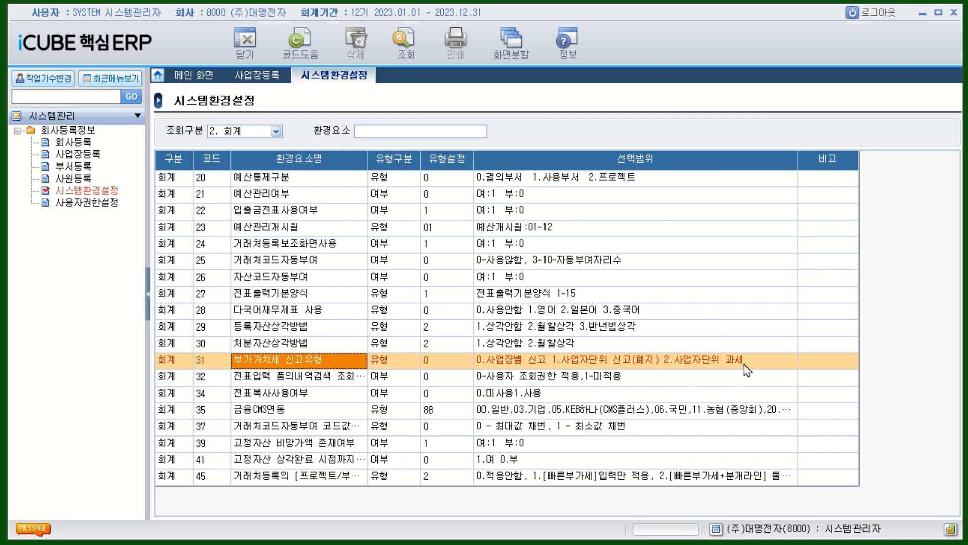
pyautogui.click(252, 76)
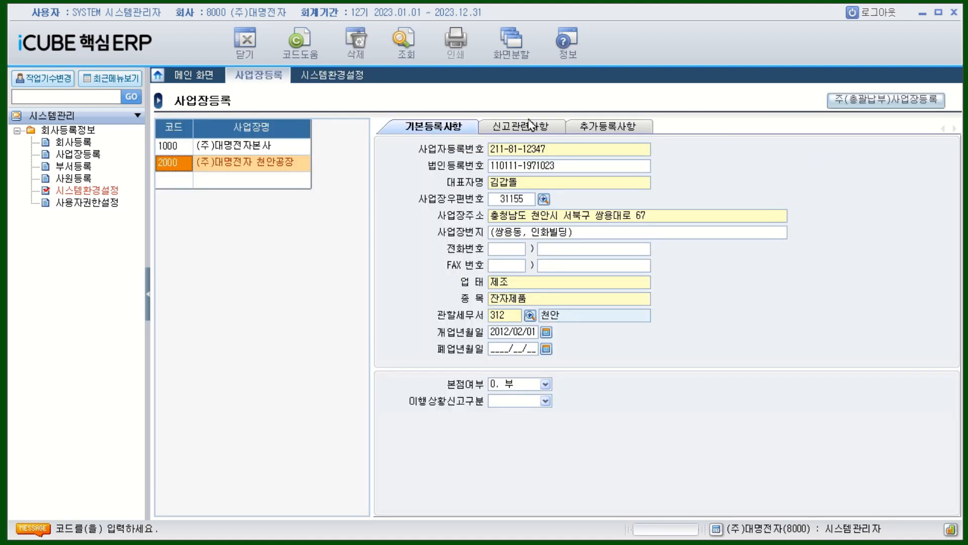
pyautogui.click(870, 103)
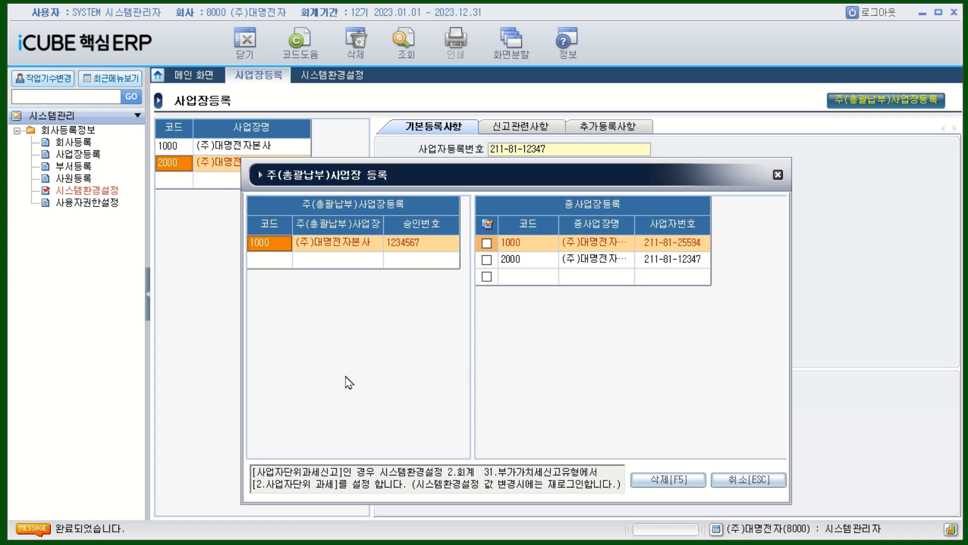
pyautogui.click(778, 174)
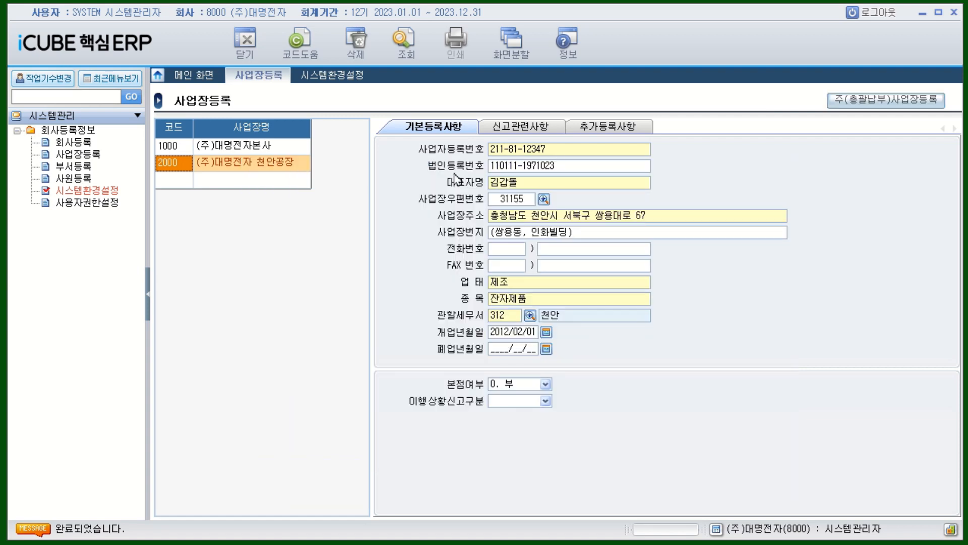
pyautogui.click(317, 77)
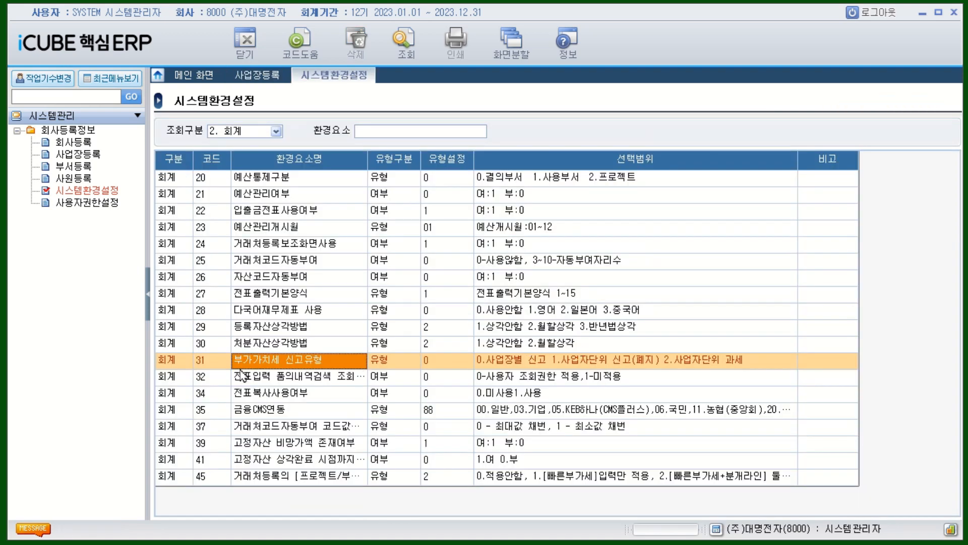